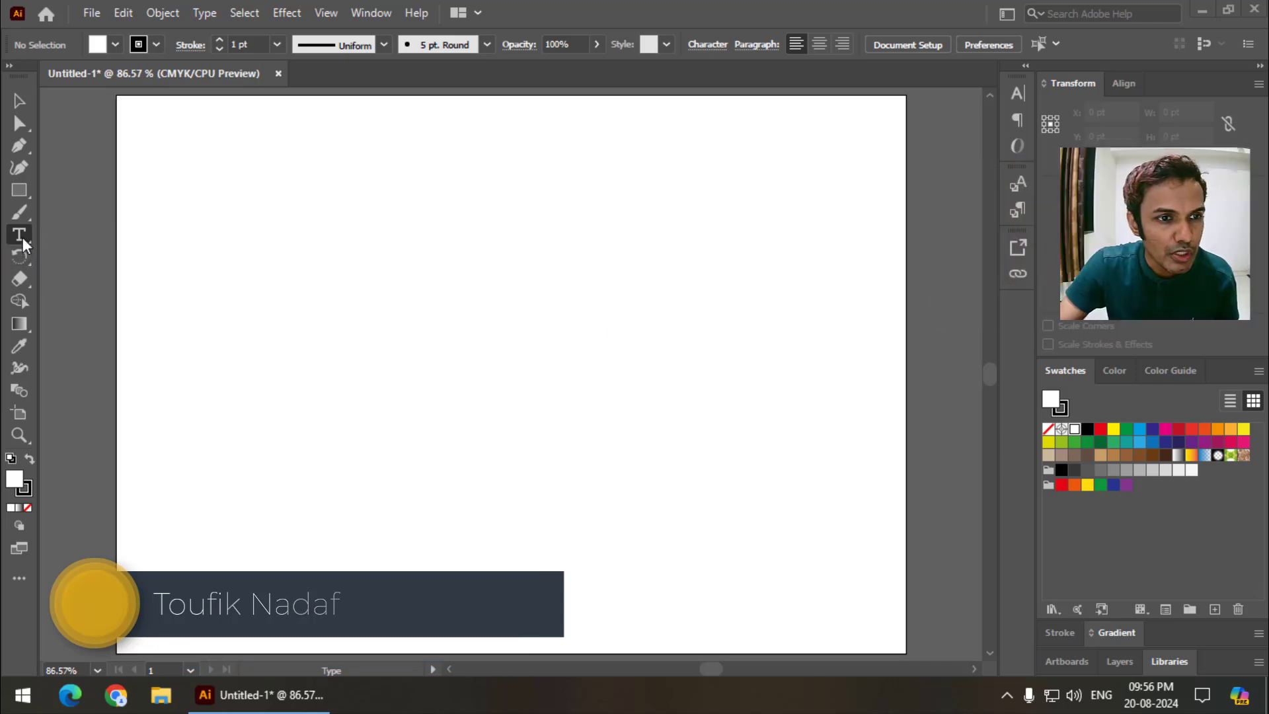
# Add the Vertical Area Type Tool from the full tool list to the toolbar's type tool group.
pyautogui.rightClick(20, 236)
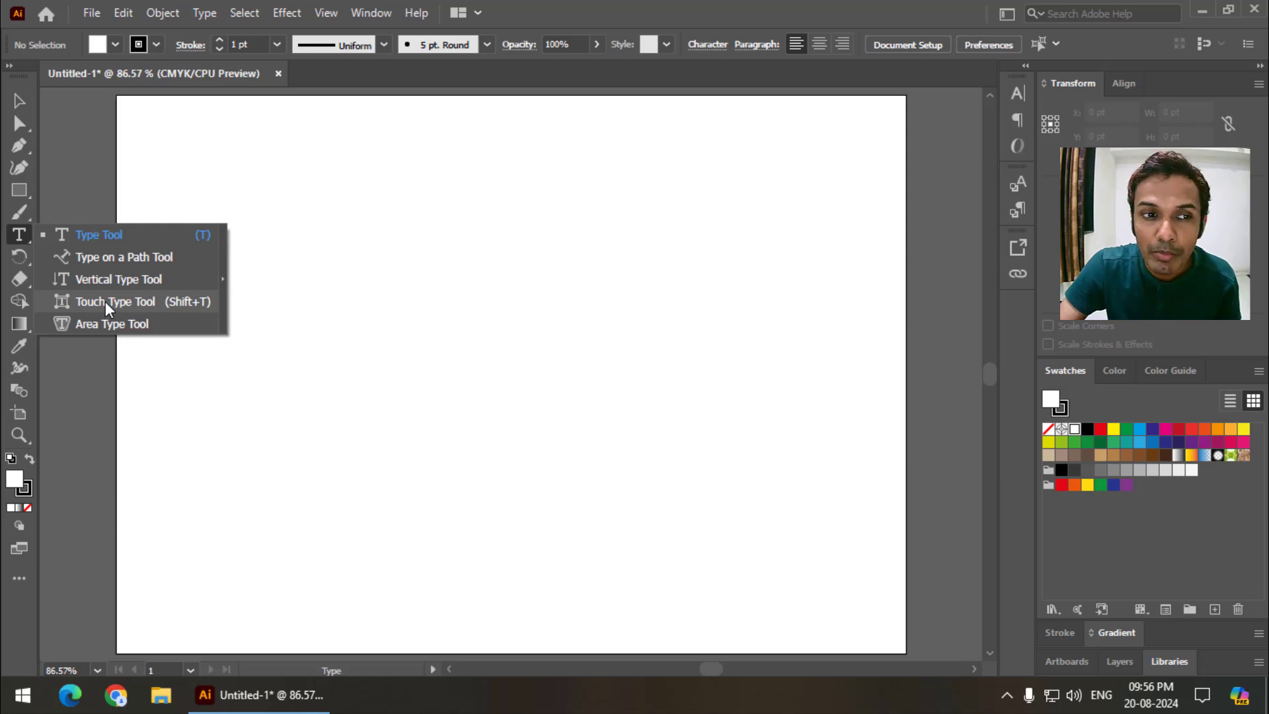
pyautogui.click(37, 231)
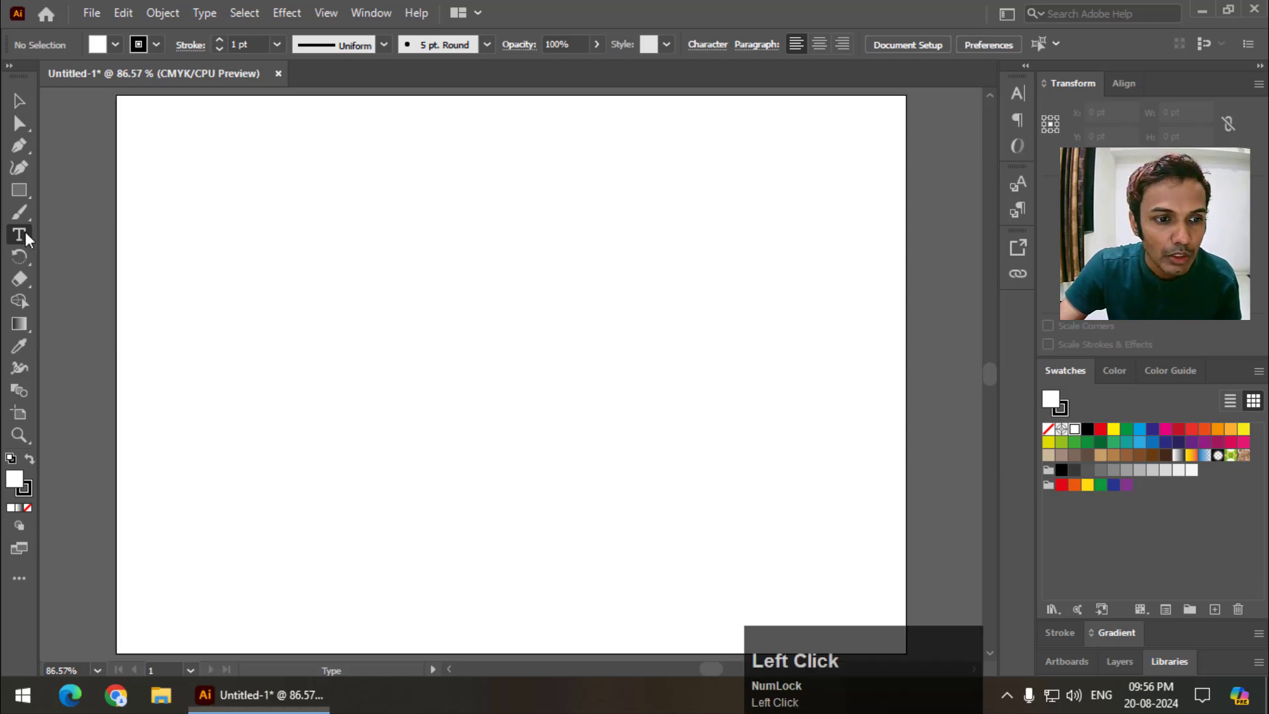
pyautogui.click(19, 579)
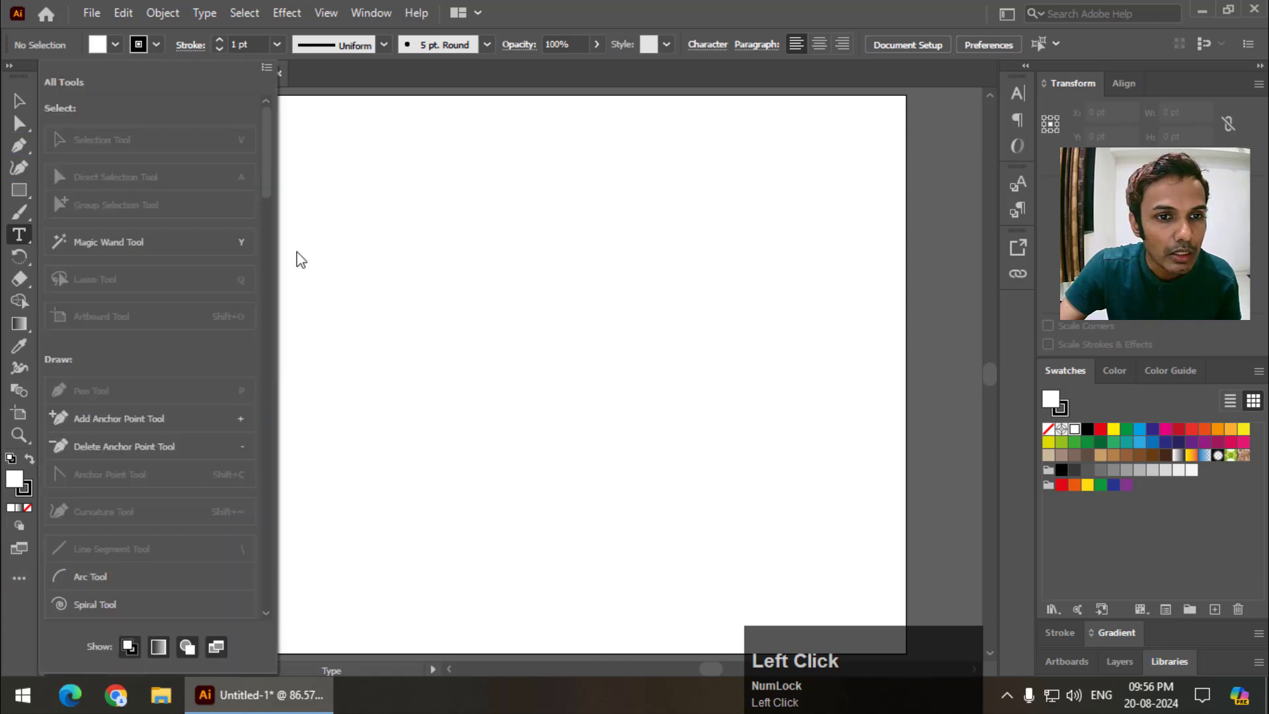
pyautogui.moveTo(268, 185); pyautogui.dragTo(268, 434)
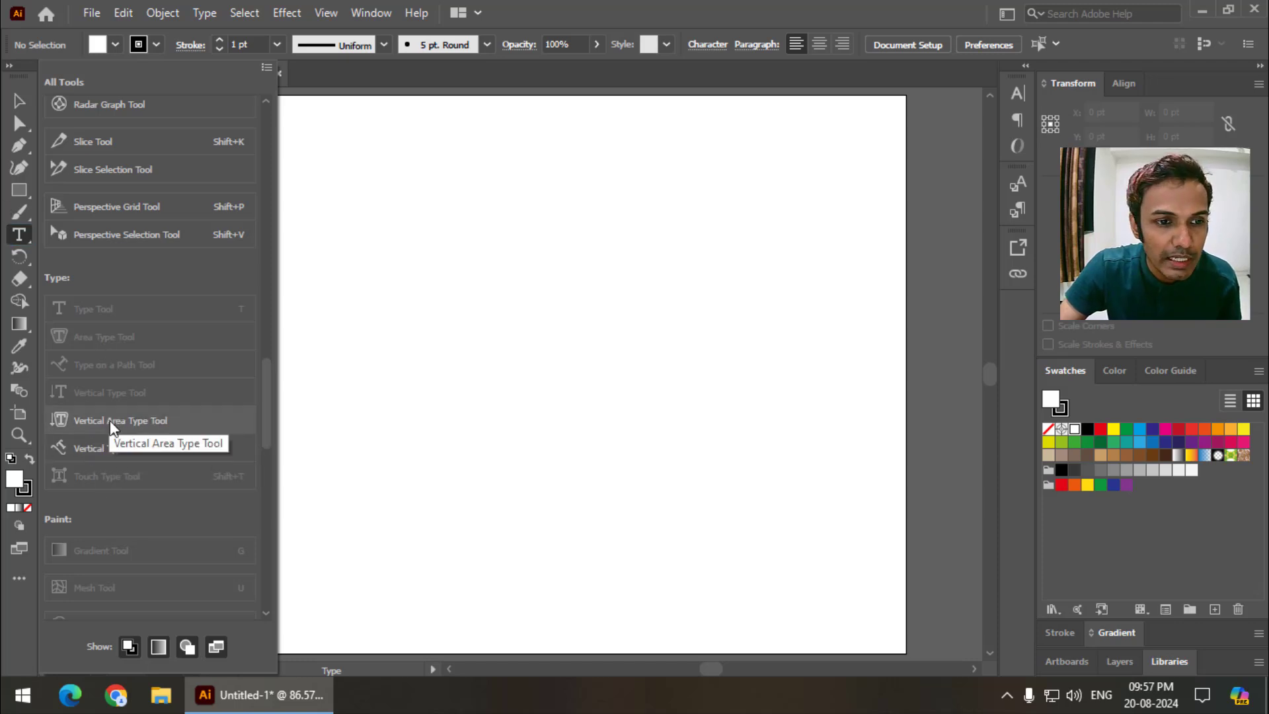
pyautogui.moveTo(112, 424); pyautogui.dragTo(25, 243)
# Place a placeholder point text object on the upper part of the artboard with the Type Tool.
pyautogui.rightClick(21, 235)
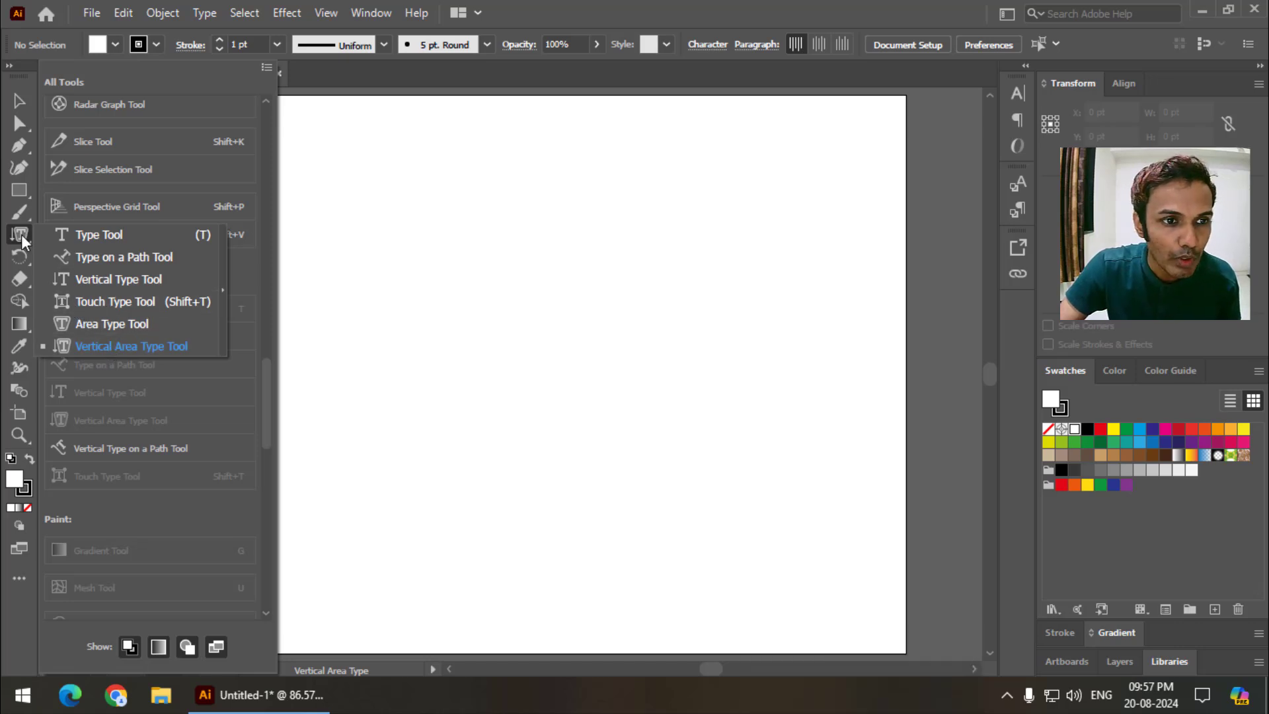
pyautogui.click(72, 233)
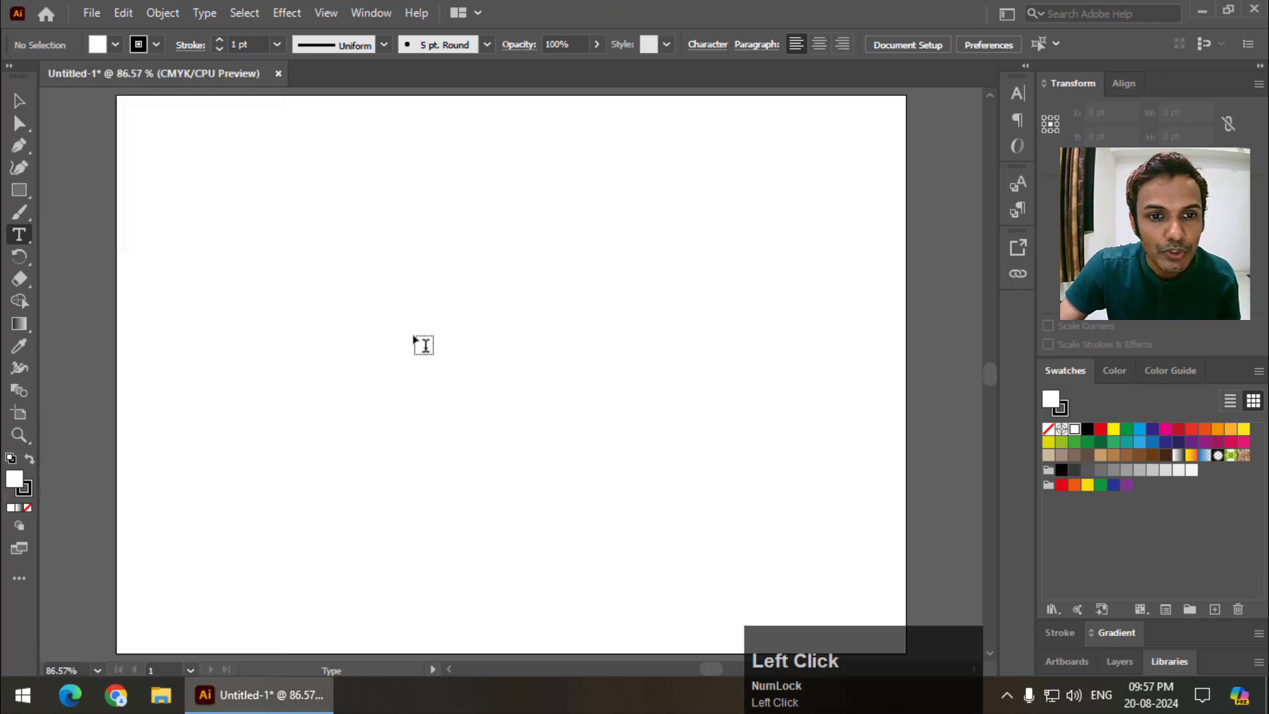
pyautogui.click(426, 345)
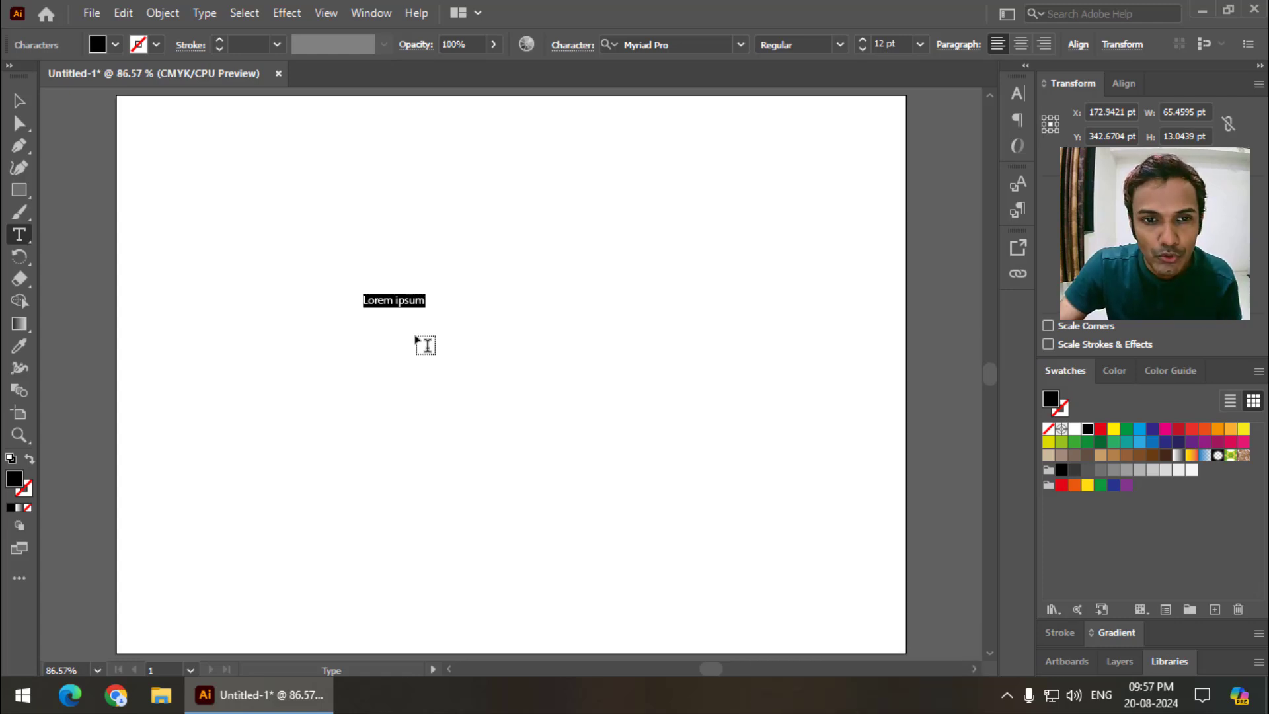
# Set the placeholder text's font to Montserrat ExtraBold and its size to 28 pt.
pyautogui.click(688, 46)
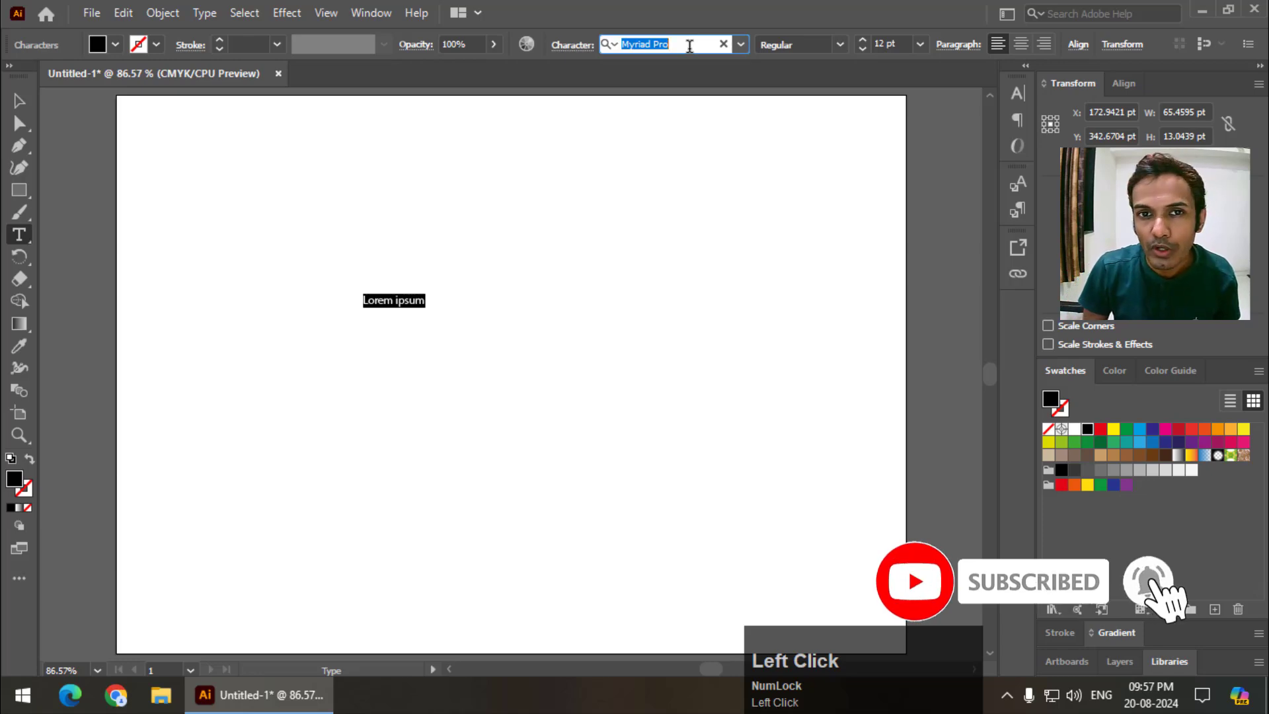
pyautogui.write('mont')
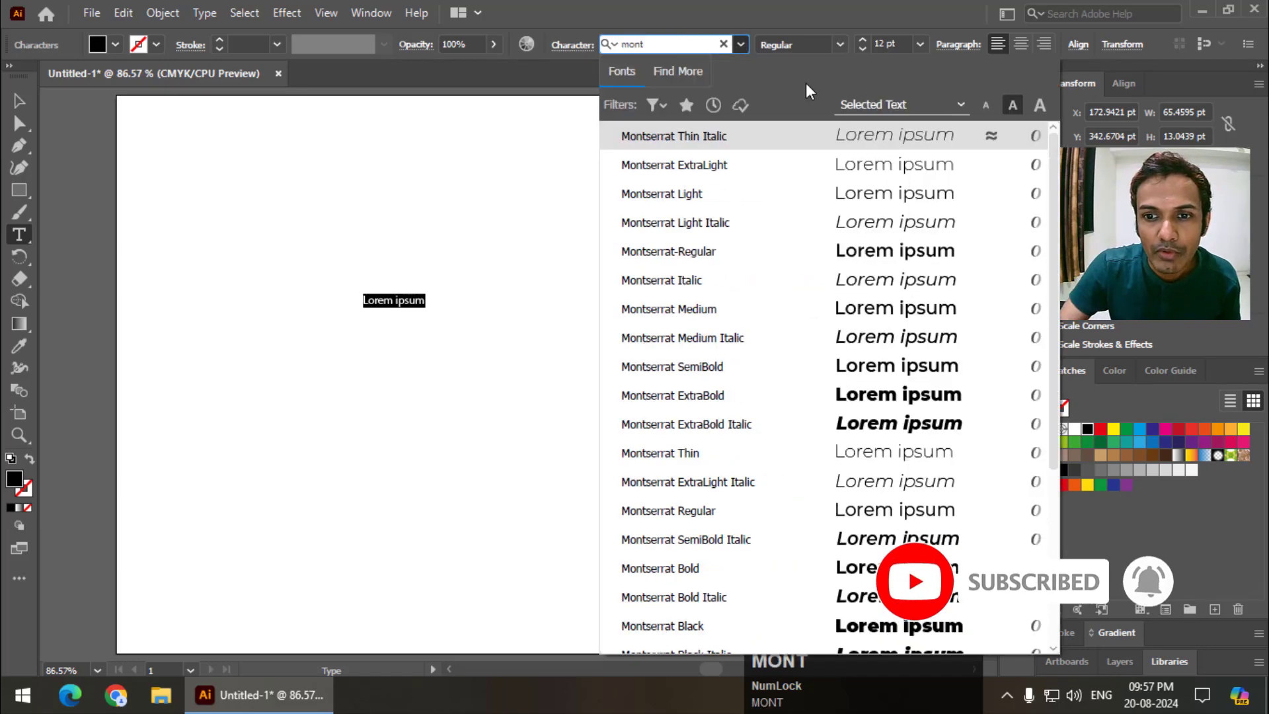
pyautogui.click(794, 396)
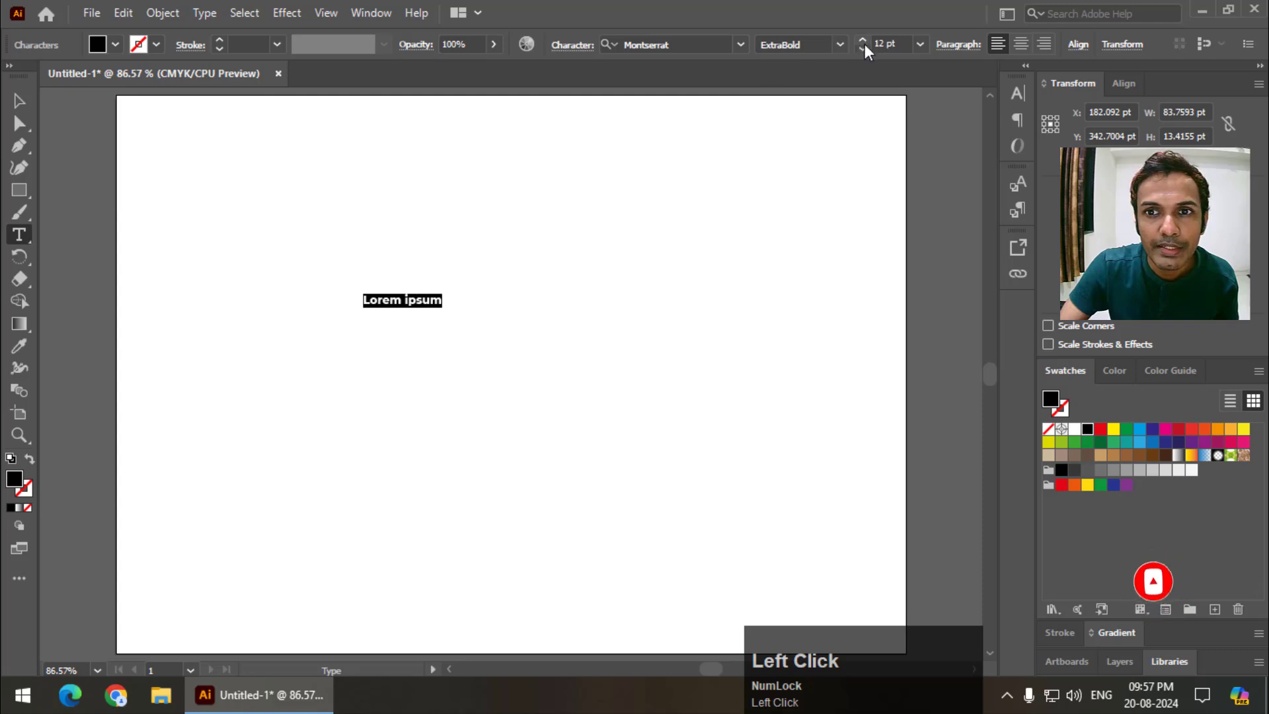
pyautogui.moveTo(863, 41); pyautogui.dragTo(863, 41)
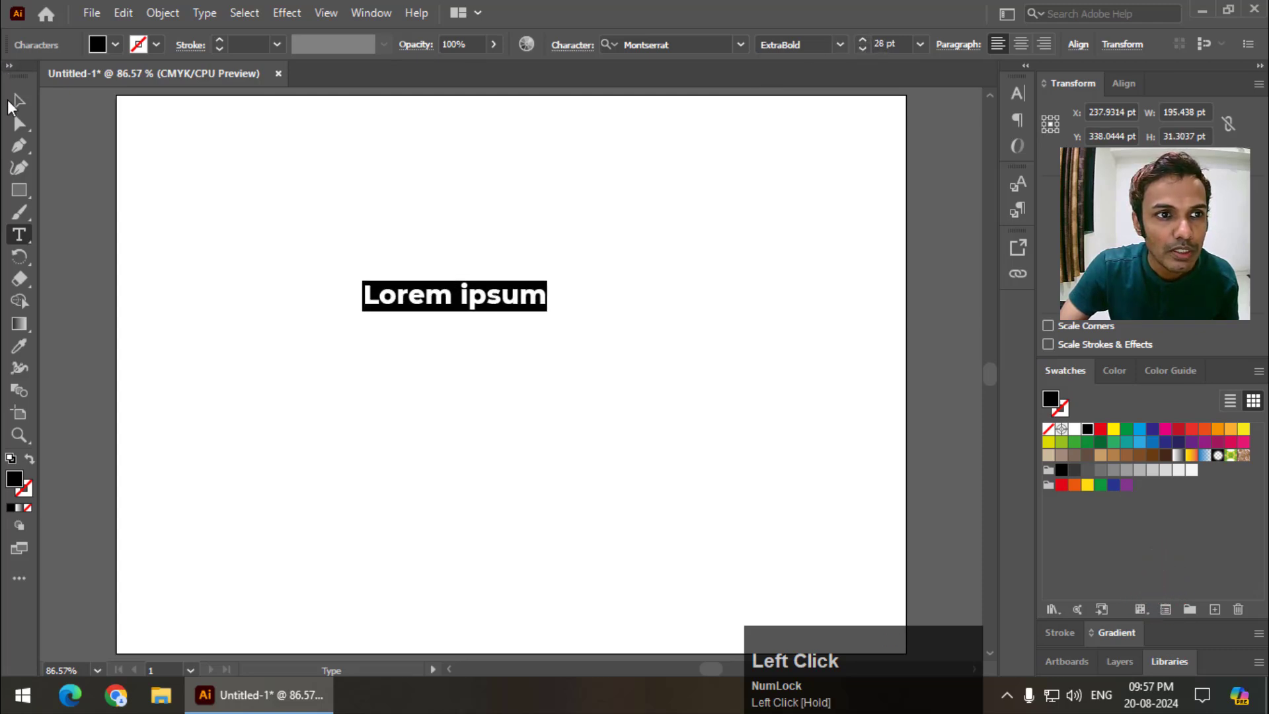
# Scale the text object up to about 76 pt and move it to the middle of the artboard.
pyautogui.click(13, 105)
pyautogui.moveTo(547, 310); pyautogui.dragTo(804, 467)
pyautogui.moveTo(685, 354); pyautogui.dragTo(514, 394)
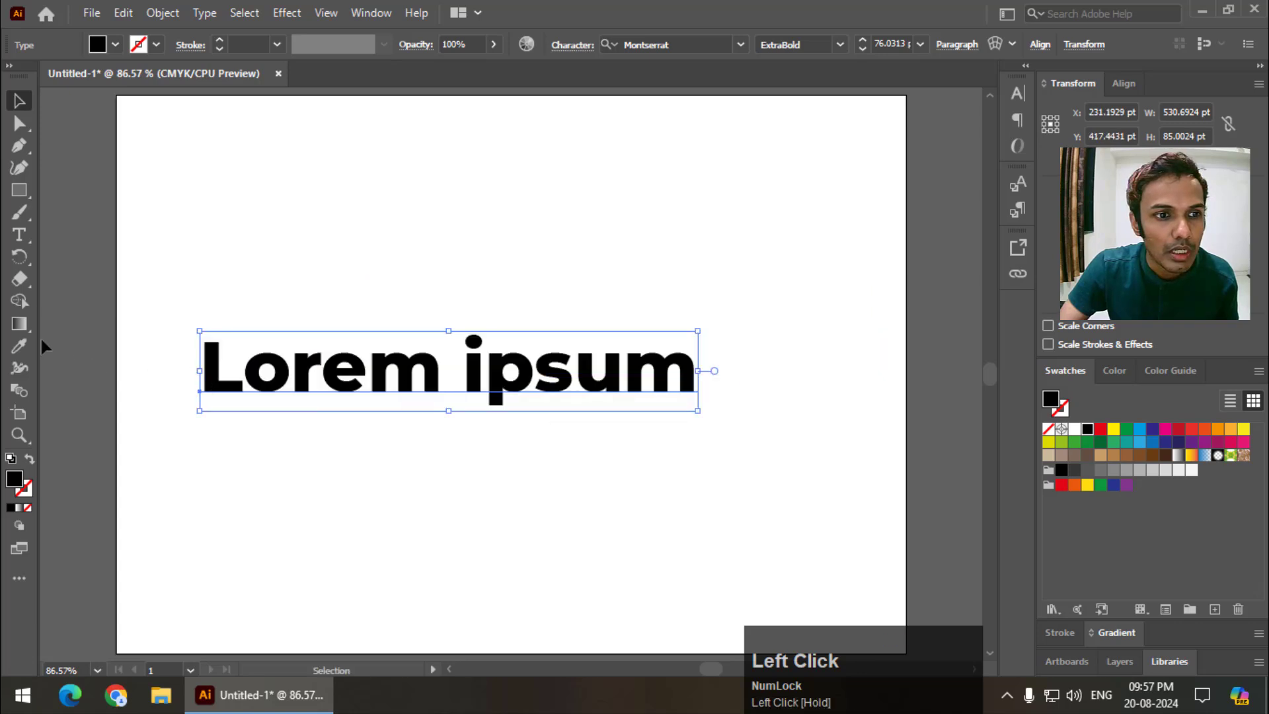
# Replace the placeholder wording with "Graphics".
pyautogui.click(18, 240)
pyautogui.hotkey('ctrl', 'a')
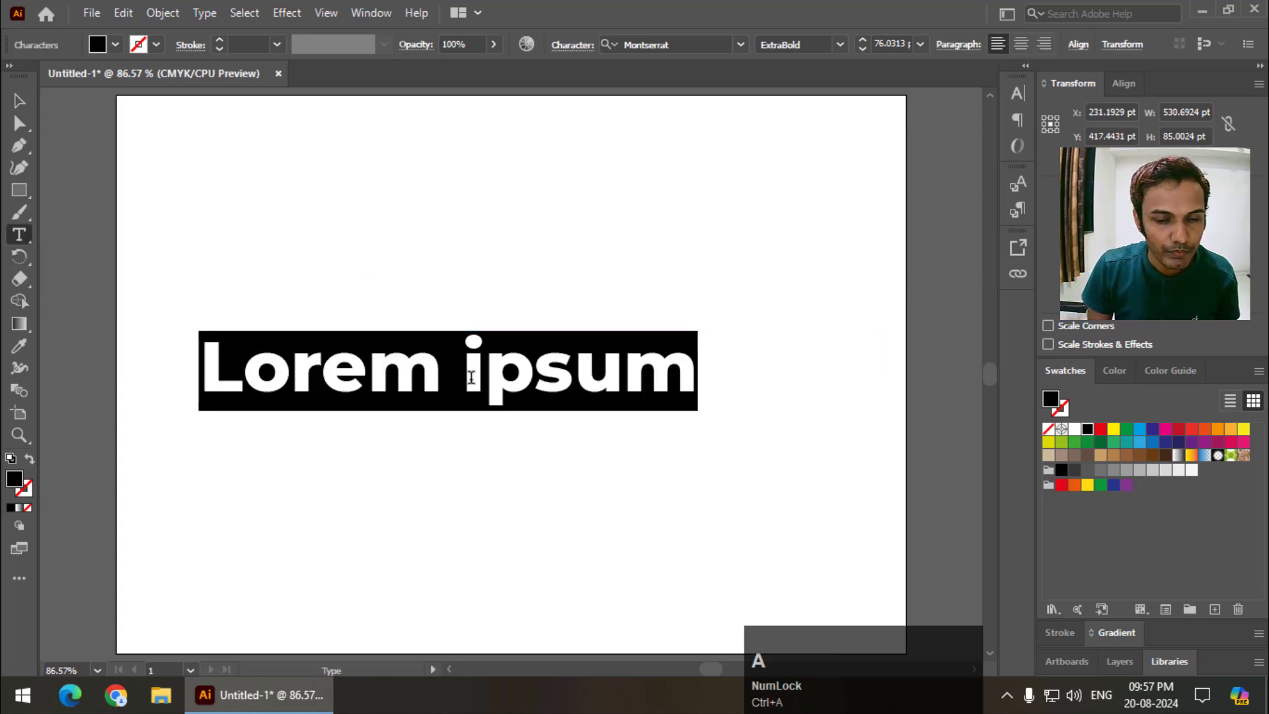
pyautogui.write('Graphics')
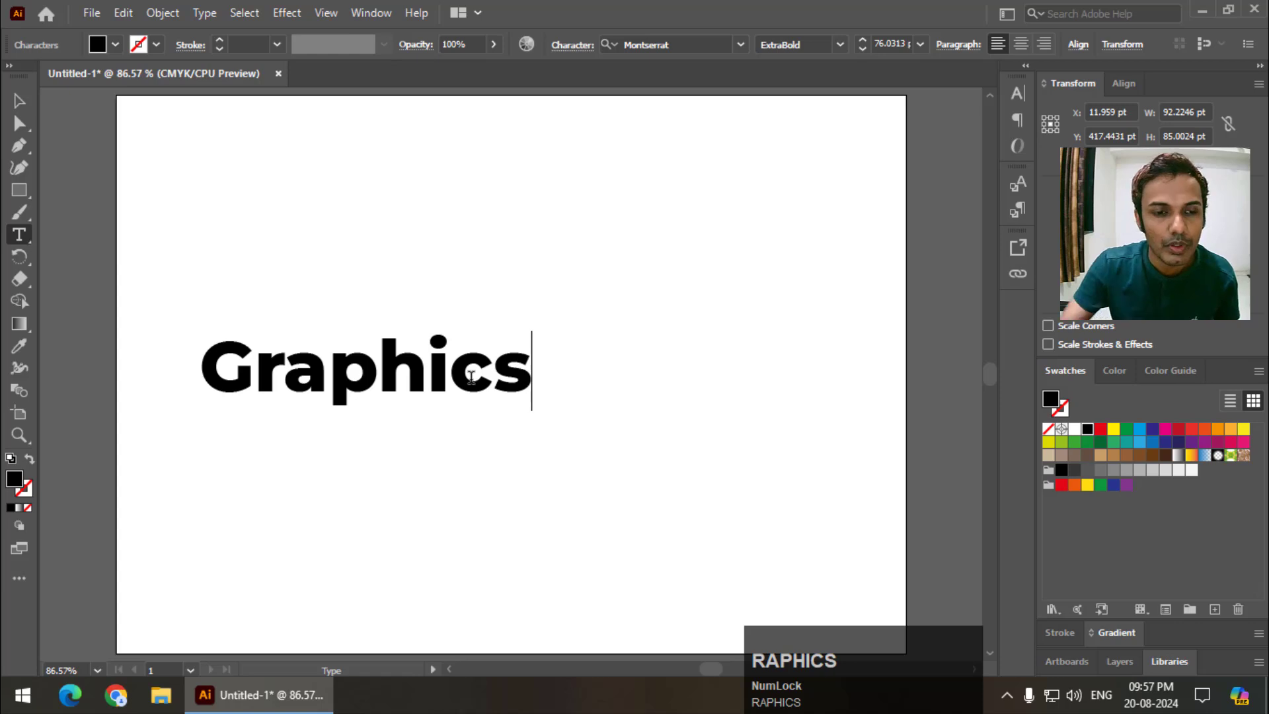
# Scale the word "Graphics" up to about 103 pt and centre it roughly on the artboard.
pyautogui.click(19, 101)
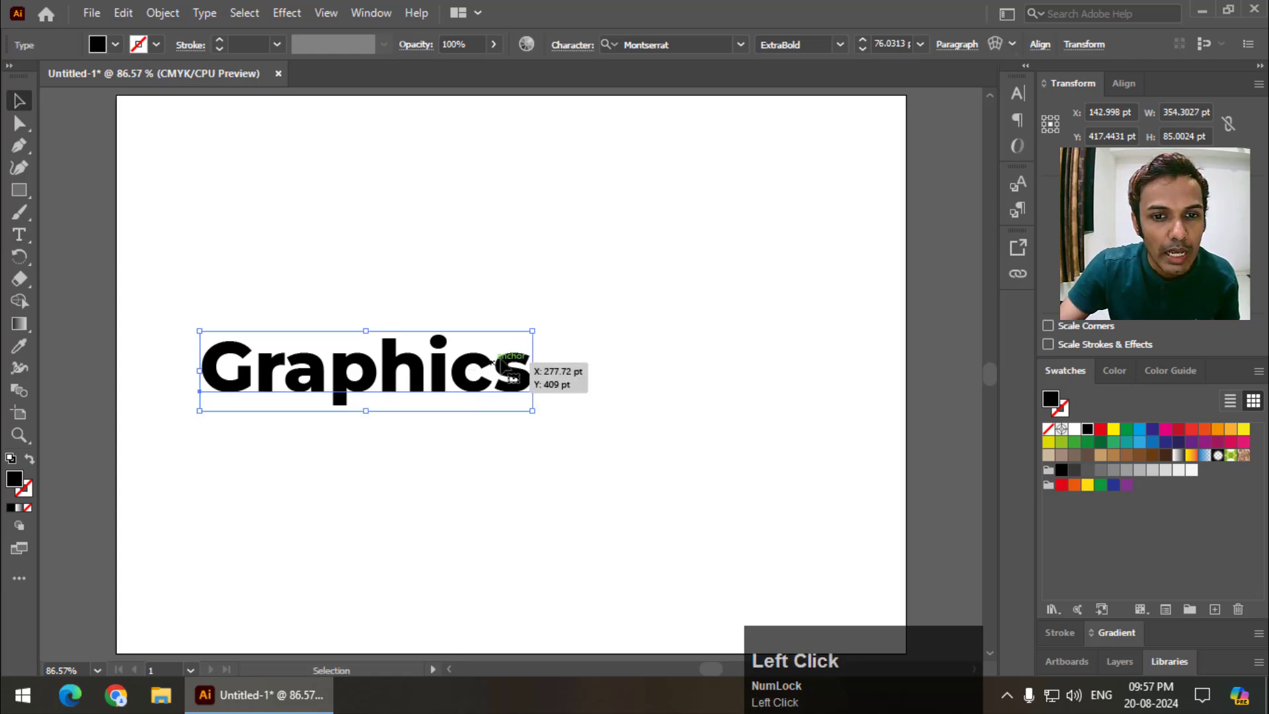
pyautogui.moveTo(533, 330); pyautogui.dragTo(652, 303)
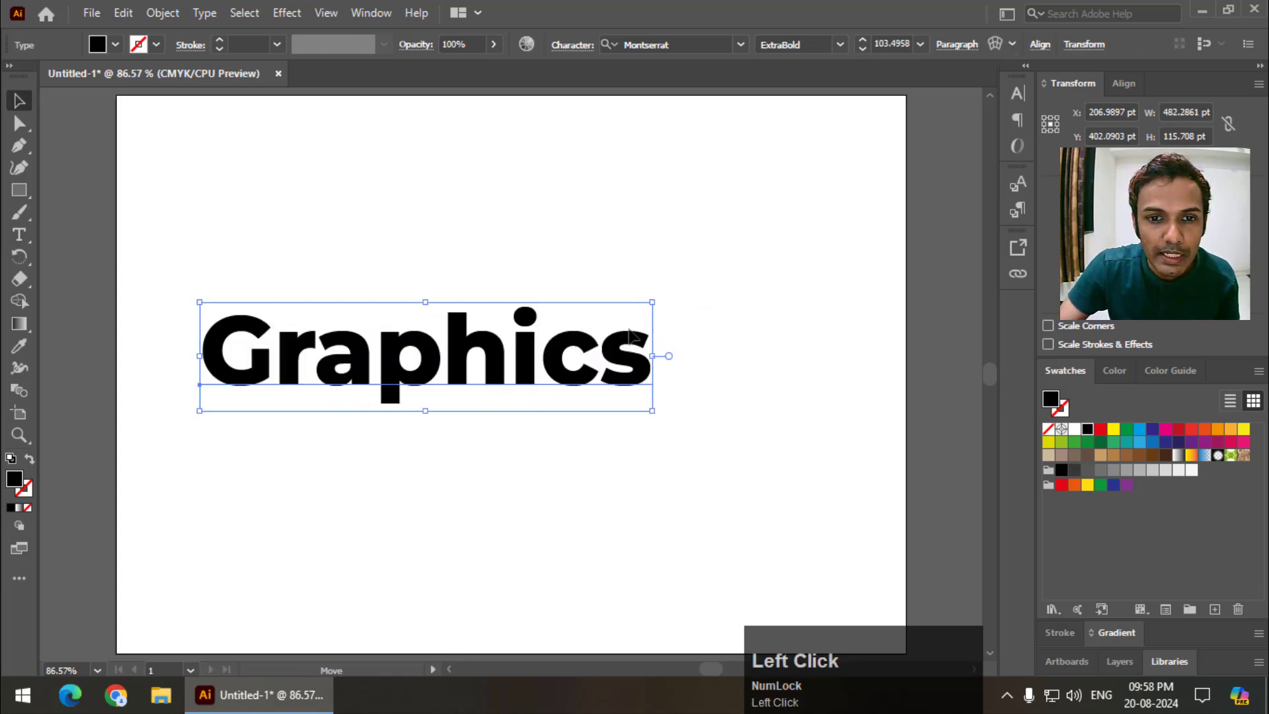
pyautogui.moveTo(575, 351); pyautogui.dragTo(639, 339)
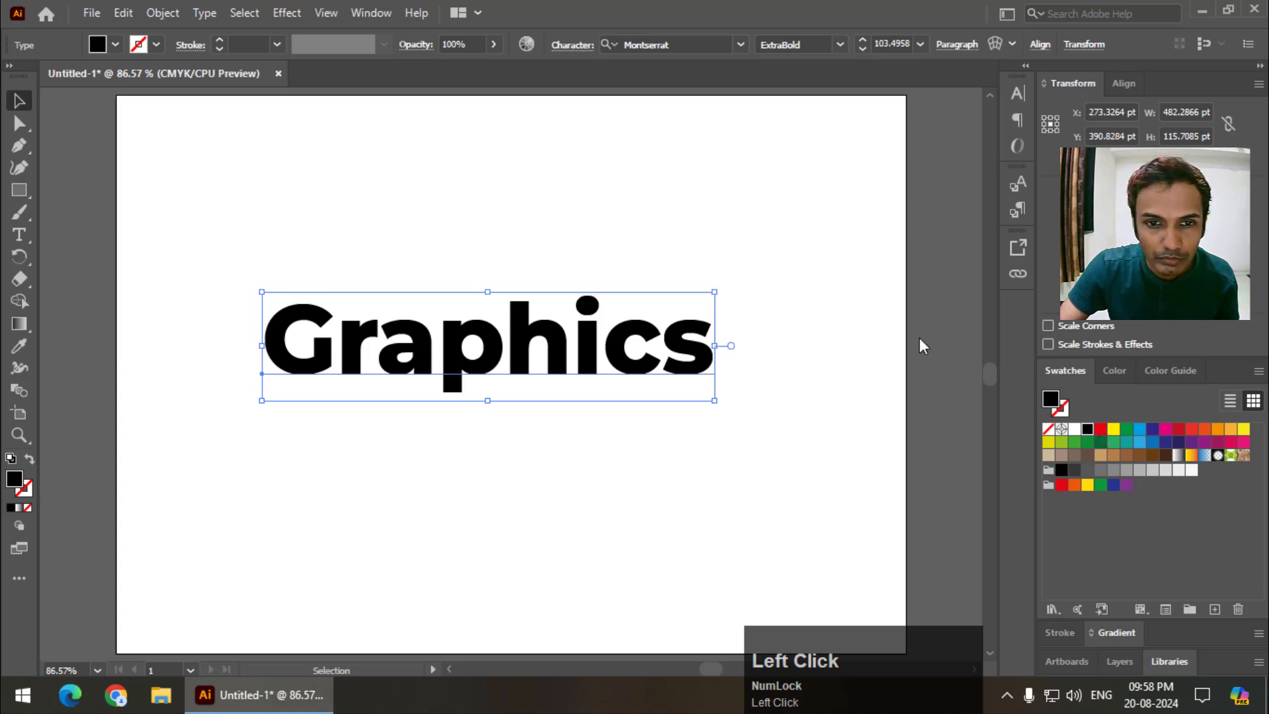
# Select only the letter "r" in "Graphics" and fill it red.
pyautogui.click(18, 235)
pyautogui.click(324, 330)
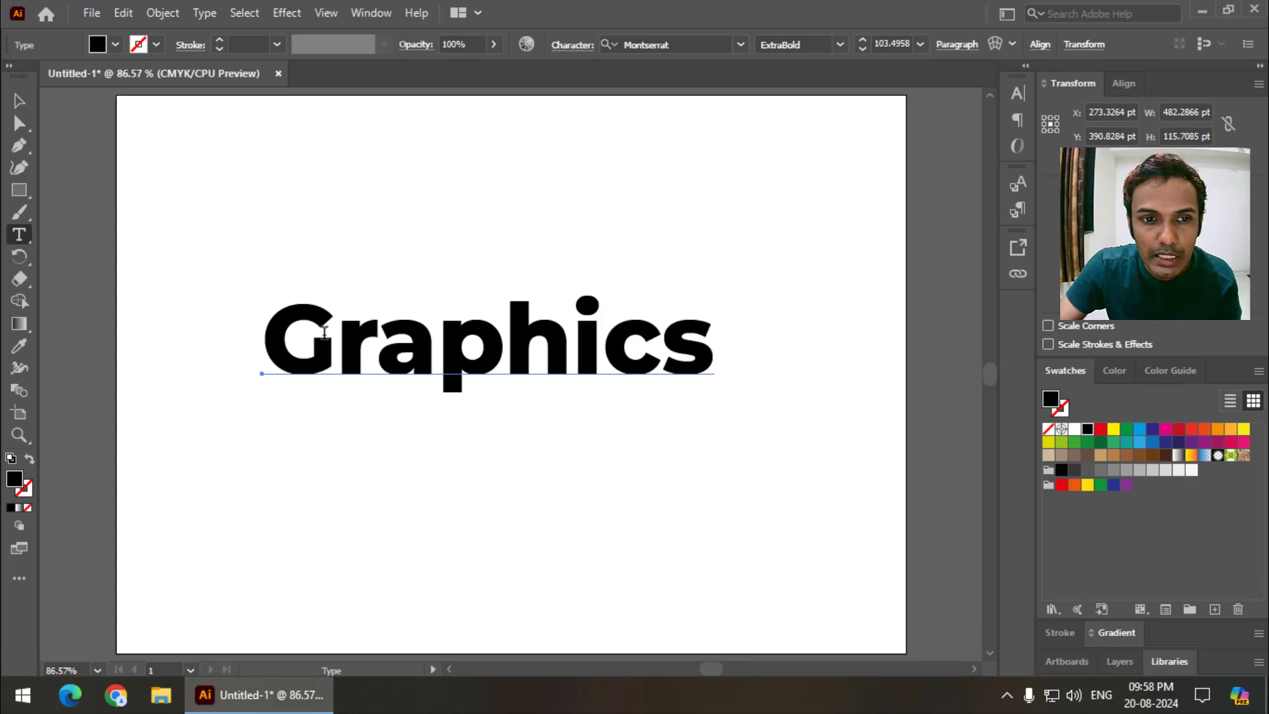
pyautogui.moveTo(339, 337); pyautogui.dragTo(377, 339)
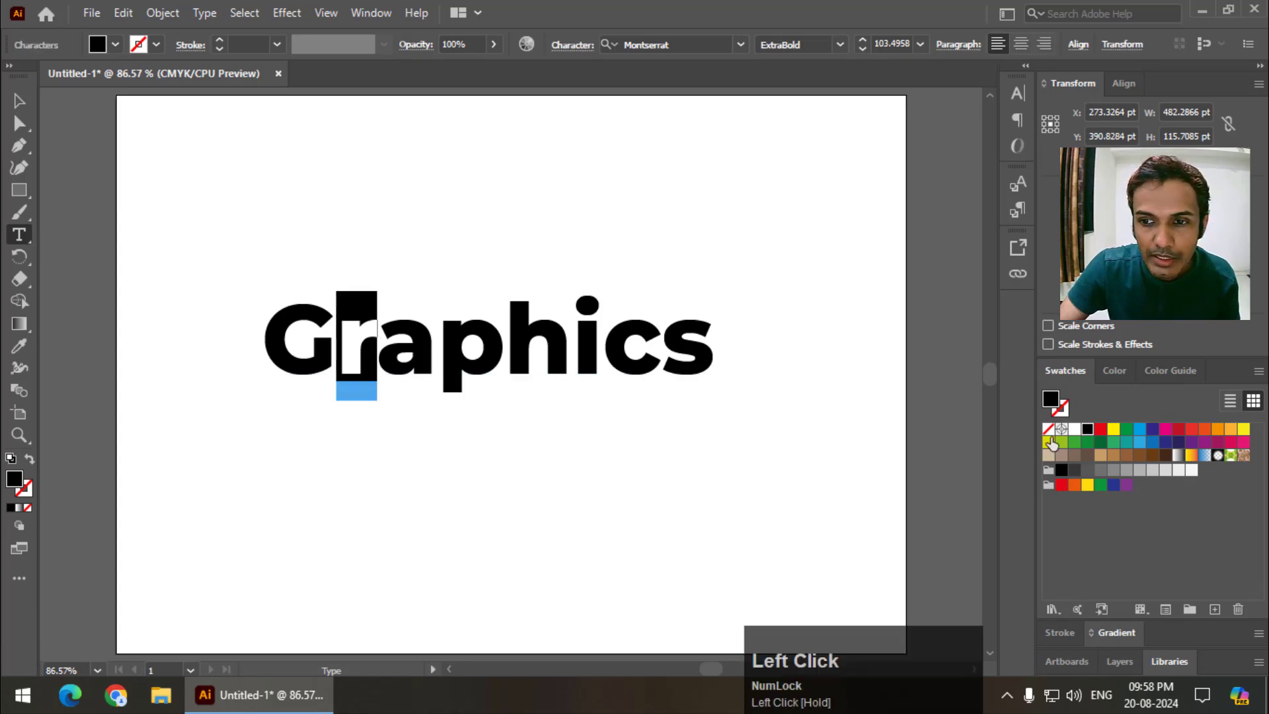
pyautogui.click(1101, 430)
pyautogui.click(510, 337)
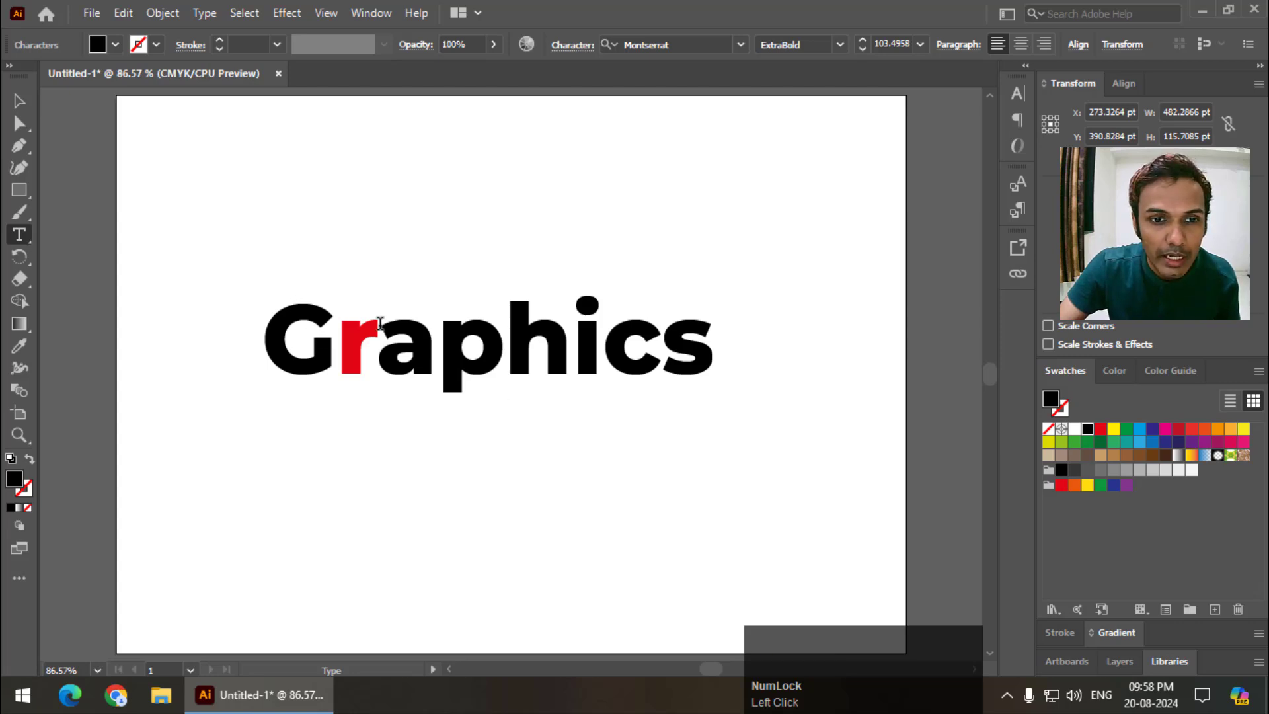
# Examine the paragraph and character formatting options available for the word "Graphics".
pyautogui.moveTo(340, 323); pyautogui.dragTo(263, 333)
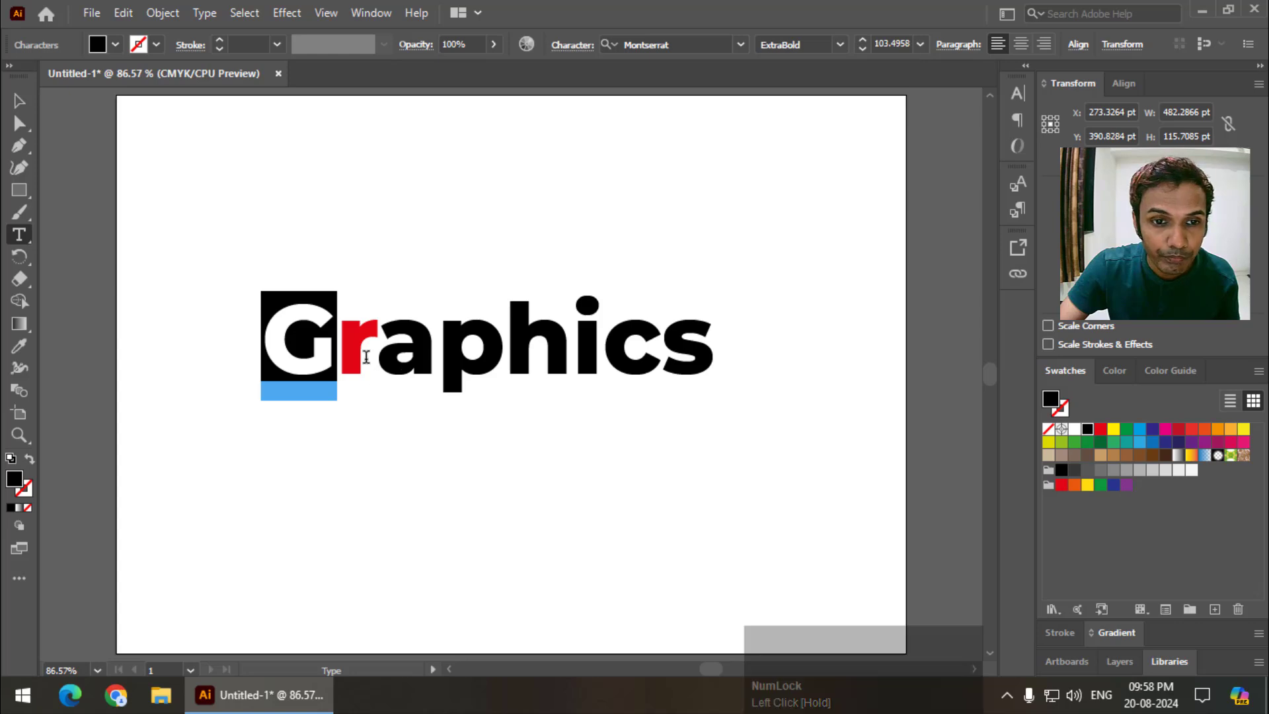
pyautogui.click(389, 357)
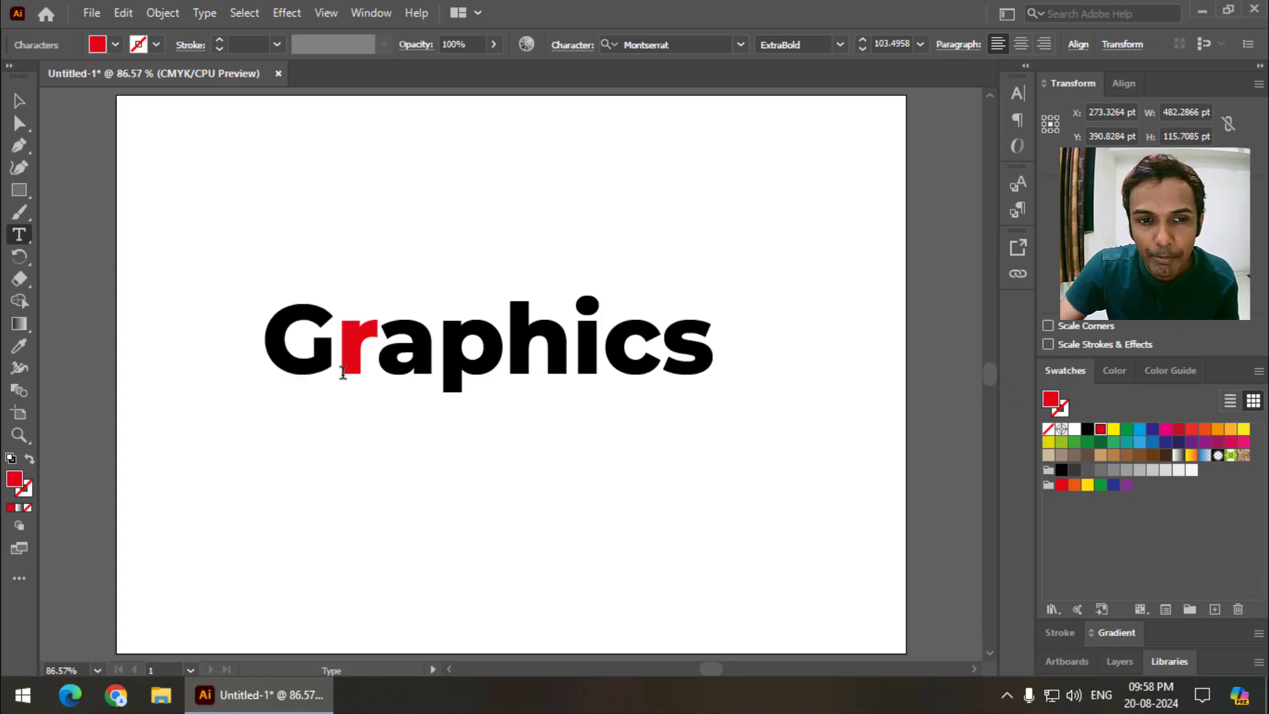
pyautogui.click(1022, 119)
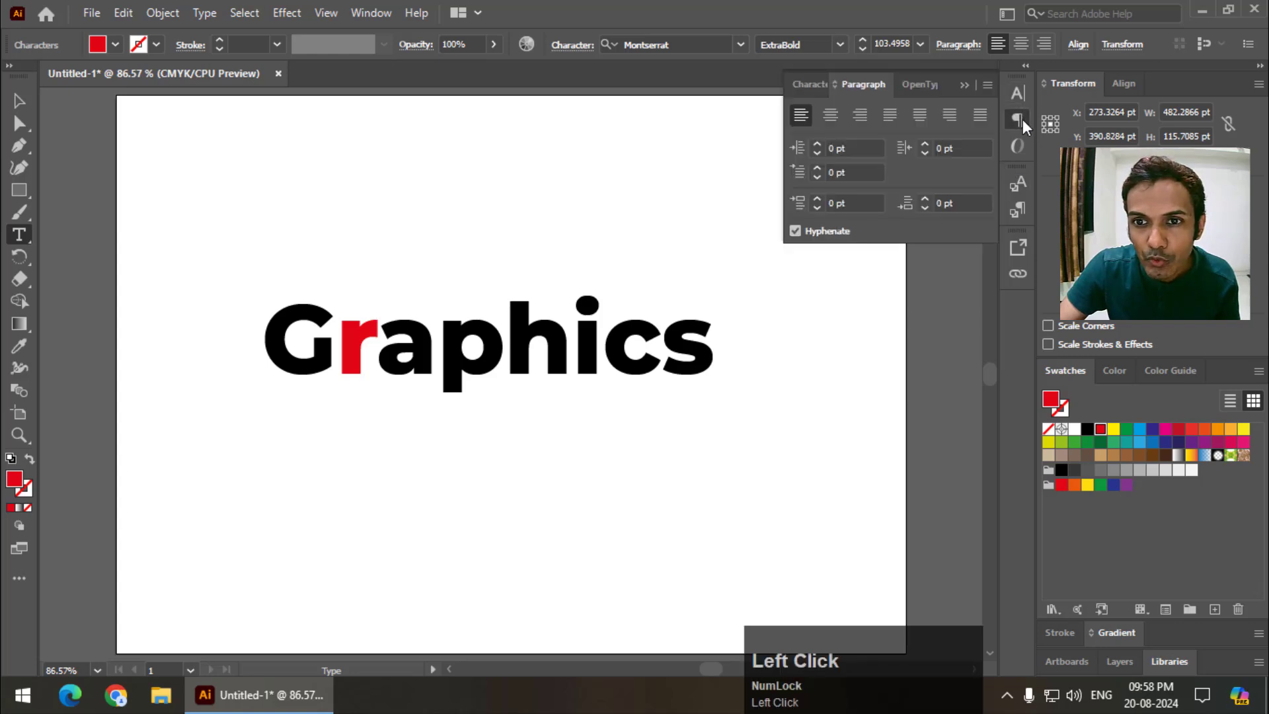
pyautogui.click(1022, 97)
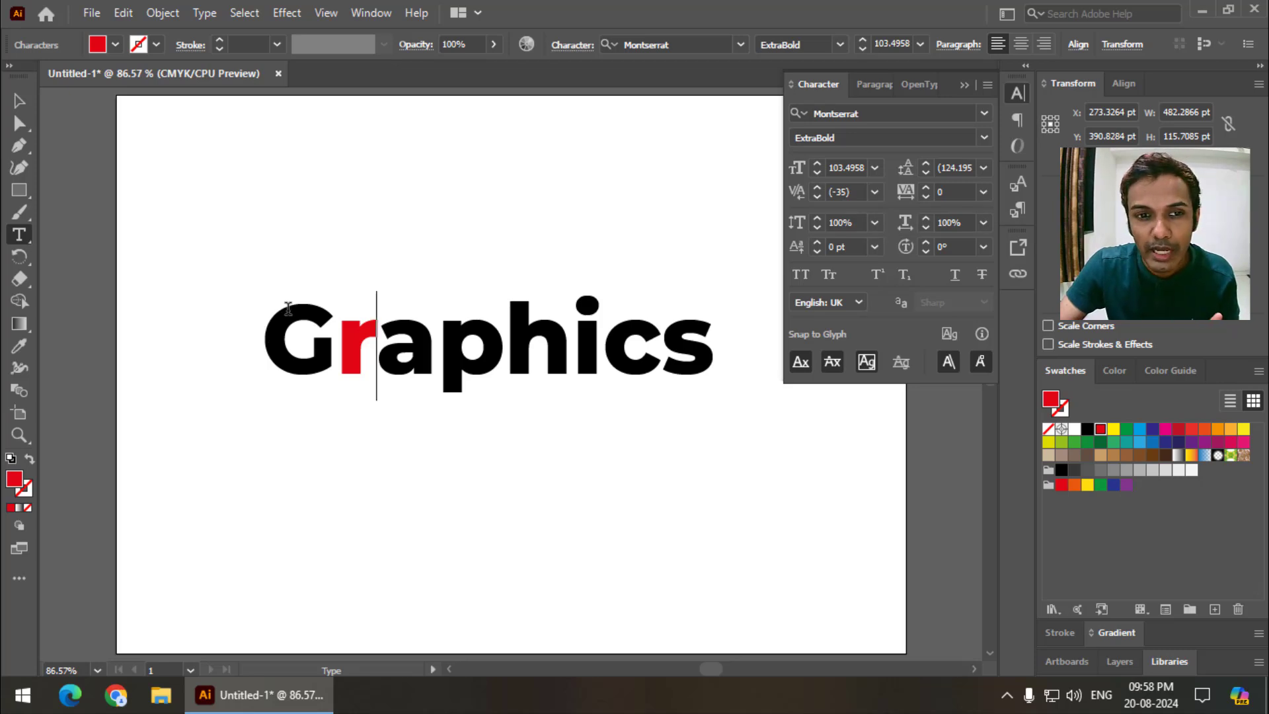
pyautogui.click(18, 102)
pyautogui.click(1017, 94)
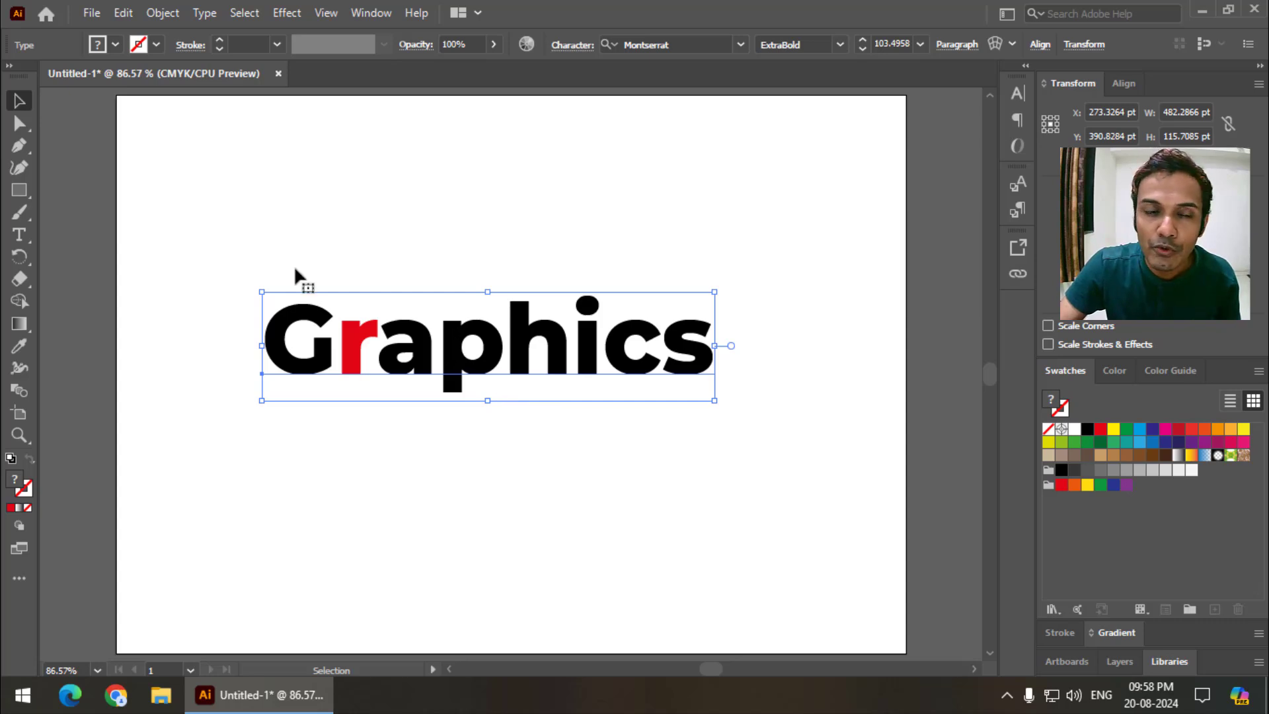
# Move the letter "G" up above the baseline with the Touch Type Tool and fill it dark blue.
pyautogui.rightClick(18, 235)
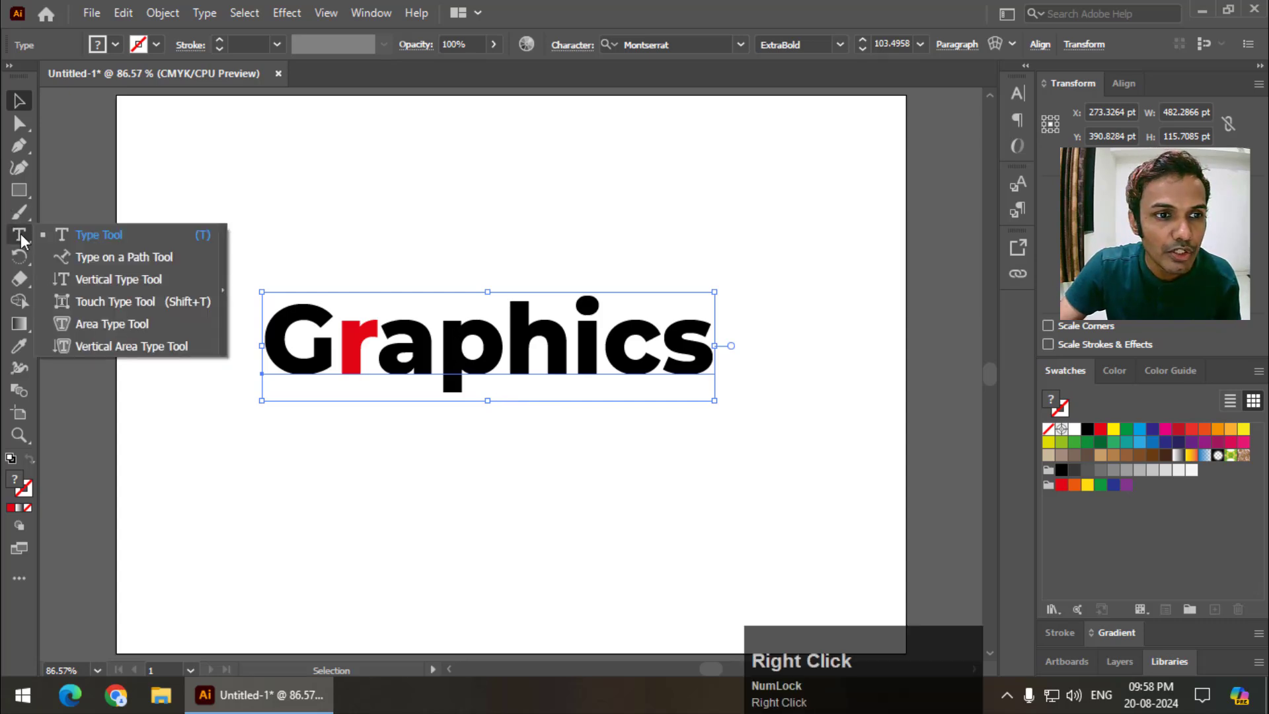
pyautogui.click(106, 301)
pyautogui.click(317, 328)
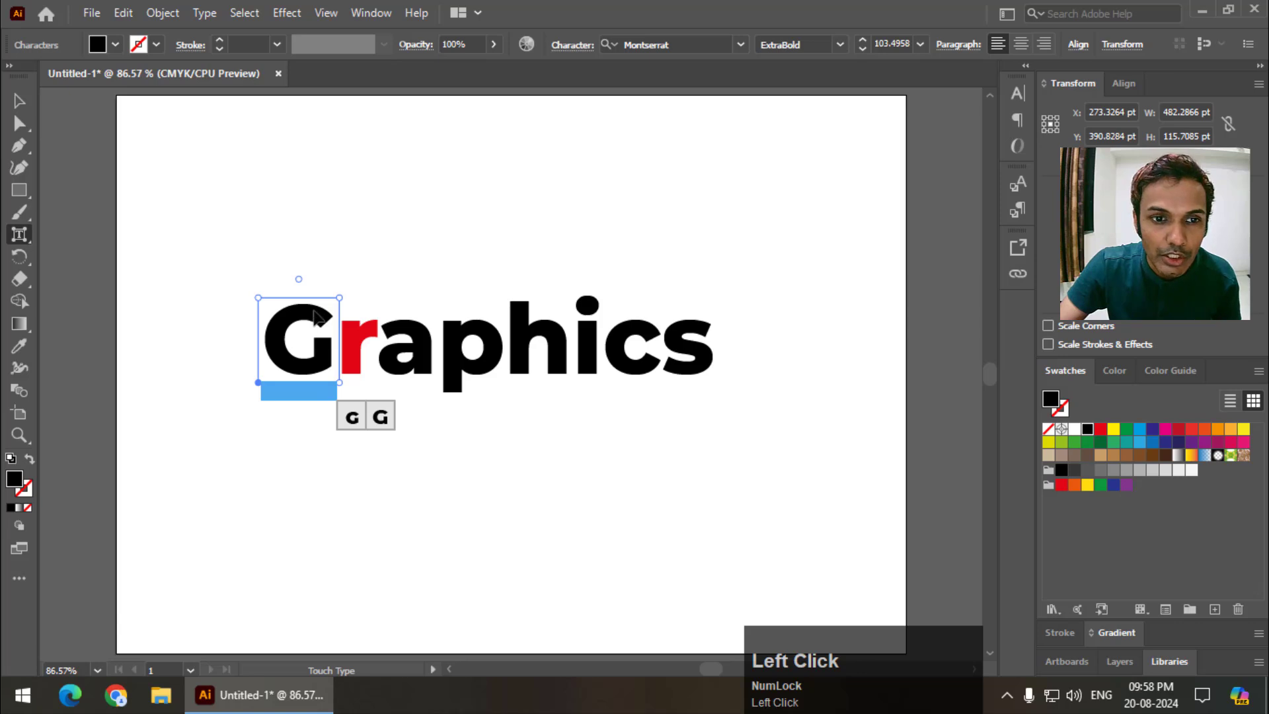
pyautogui.moveTo(316, 289); pyautogui.dragTo(344, 340)
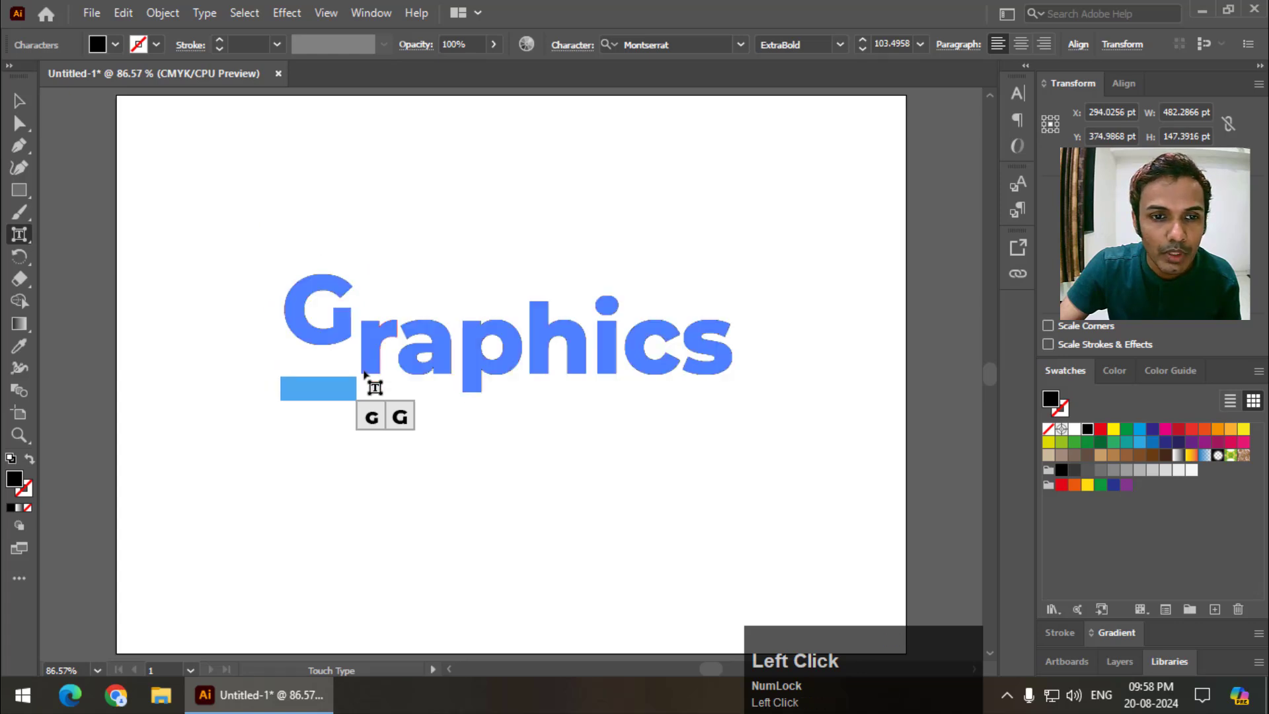
pyautogui.click(377, 350)
pyautogui.click(338, 331)
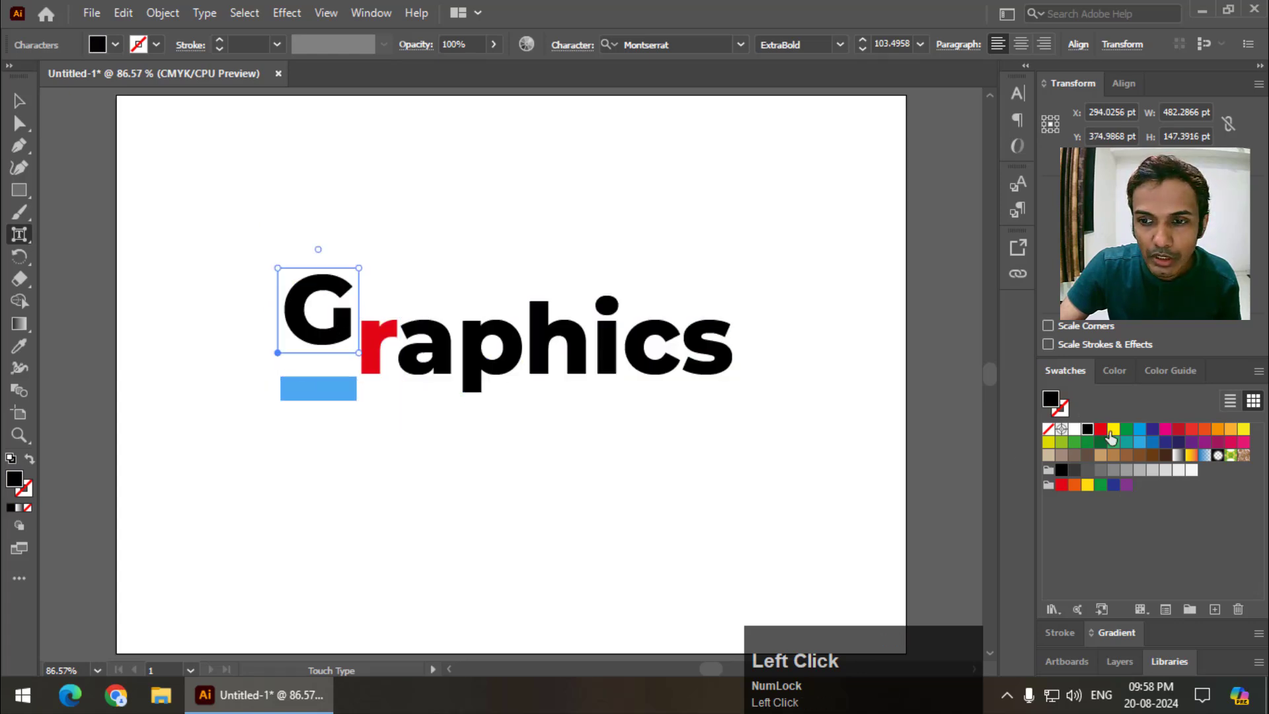
pyautogui.click(1151, 431)
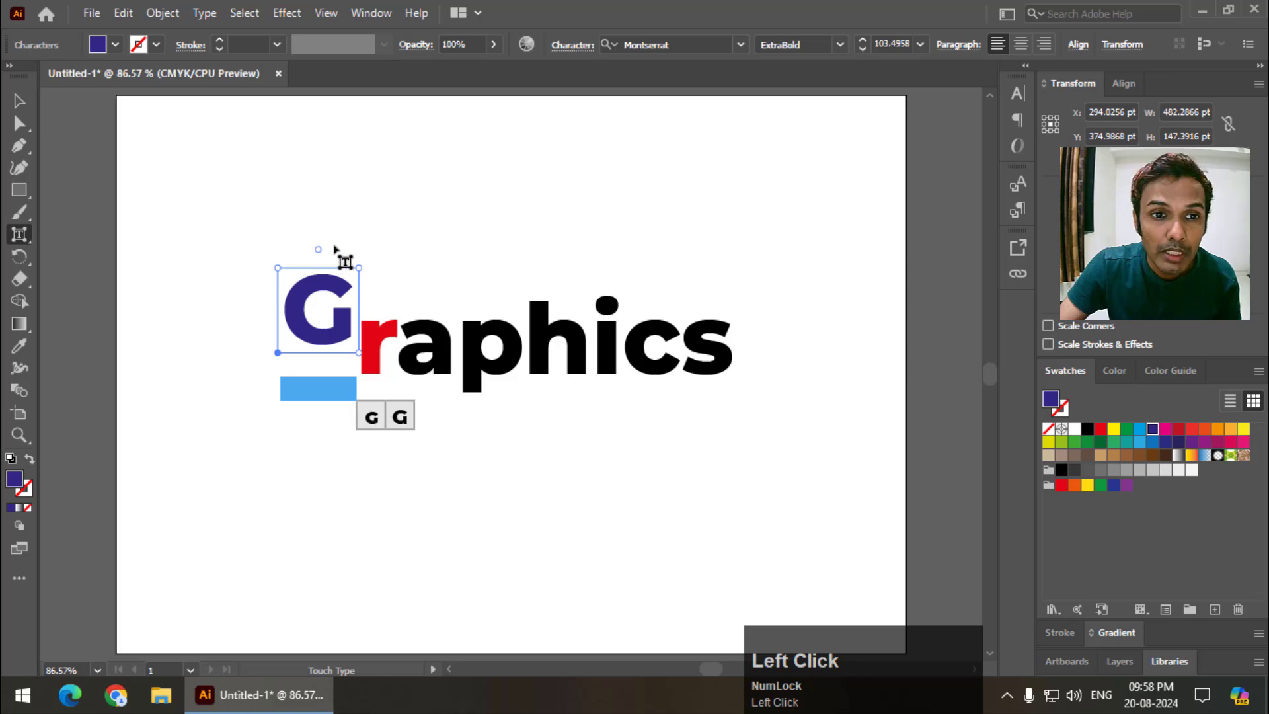
# Rotate the letter "G" clockwise and move the red "r" closer to it.
pyautogui.moveTo(318, 248); pyautogui.dragTo(350, 258)
pyautogui.click(403, 343)
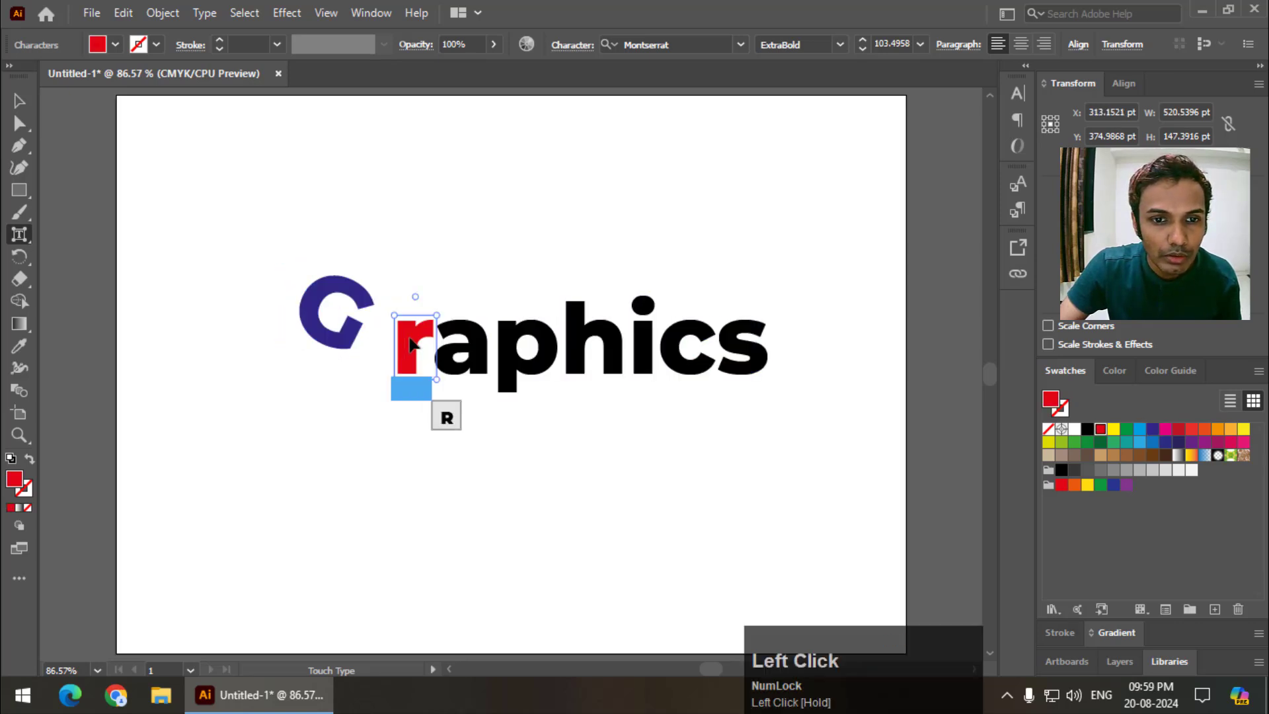
pyautogui.moveTo(418, 339); pyautogui.dragTo(396, 340)
# Enlarge the "G" slightly, reduce its clockwise tilt and reposition it snugly beside the "r".
pyautogui.click(370, 288)
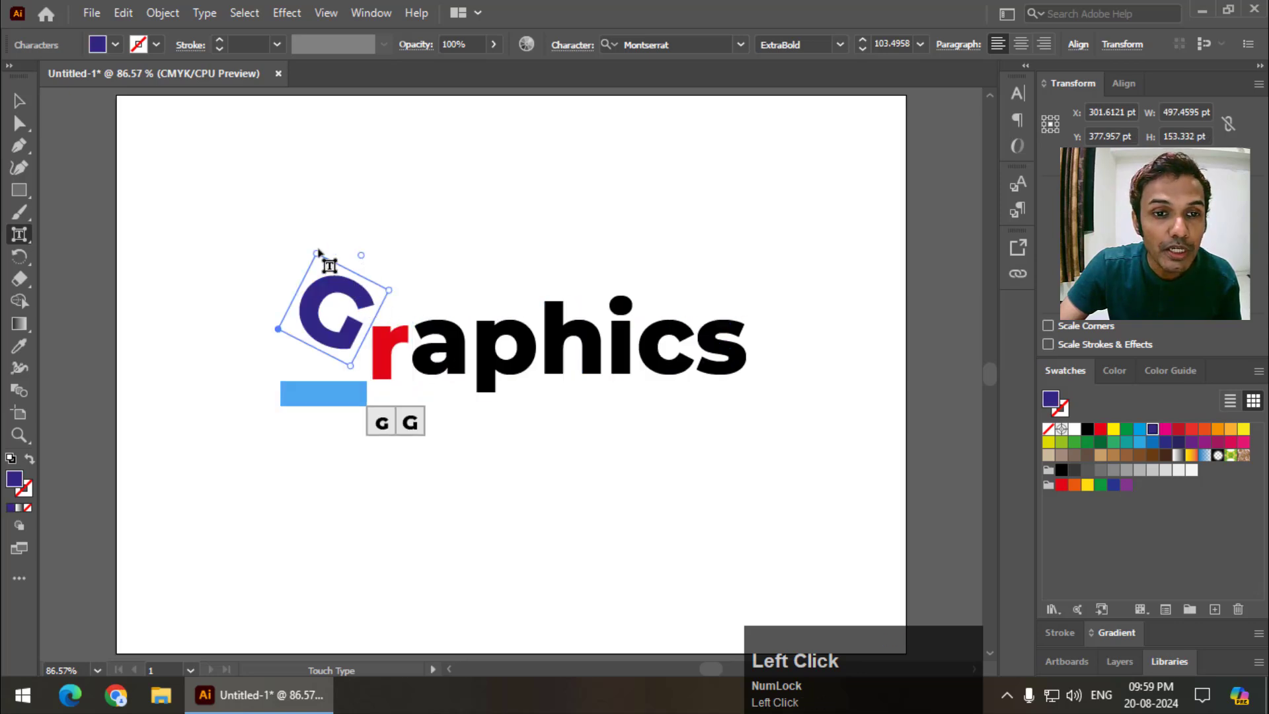
pyautogui.moveTo(390, 289); pyautogui.dragTo(425, 284)
pyautogui.moveTo(368, 238); pyautogui.dragTo(355, 240)
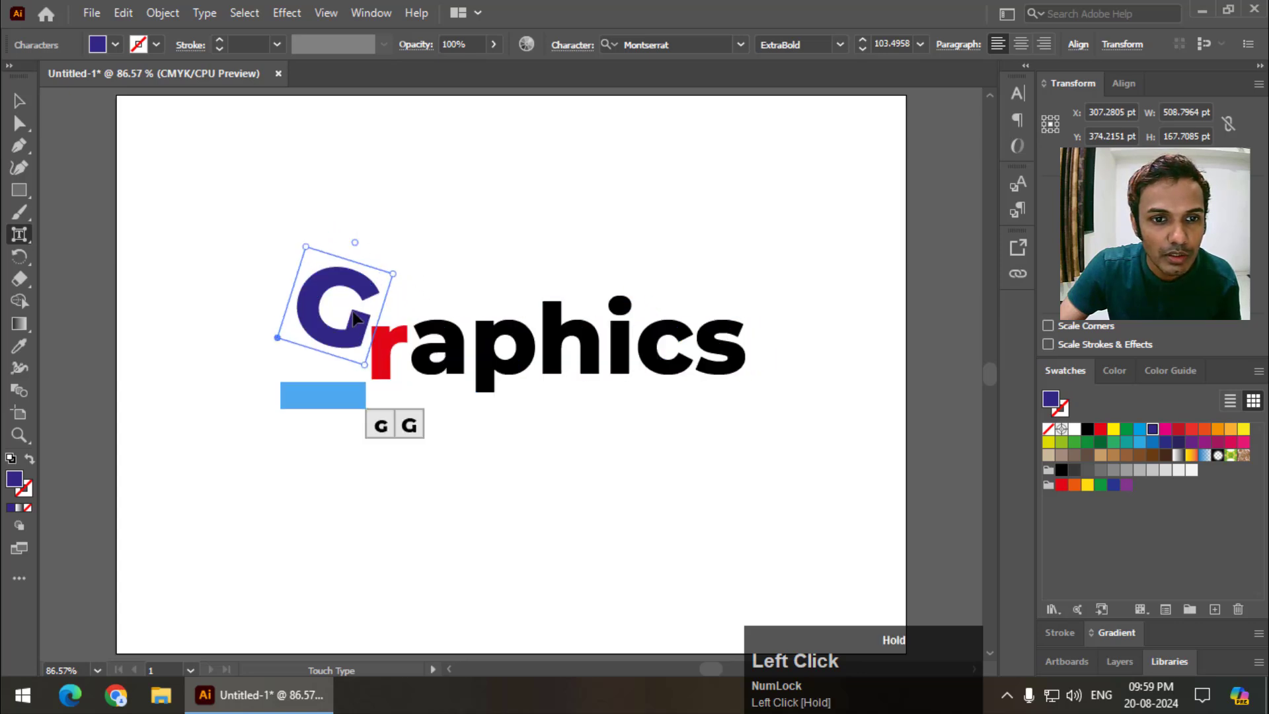
pyautogui.moveTo(313, 318); pyautogui.dragTo(420, 281)
pyautogui.click(374, 349)
# Tilt the letter "a" counterclockwise, enlarge it close against the "r" and fill it light orange.
pyautogui.click(441, 338)
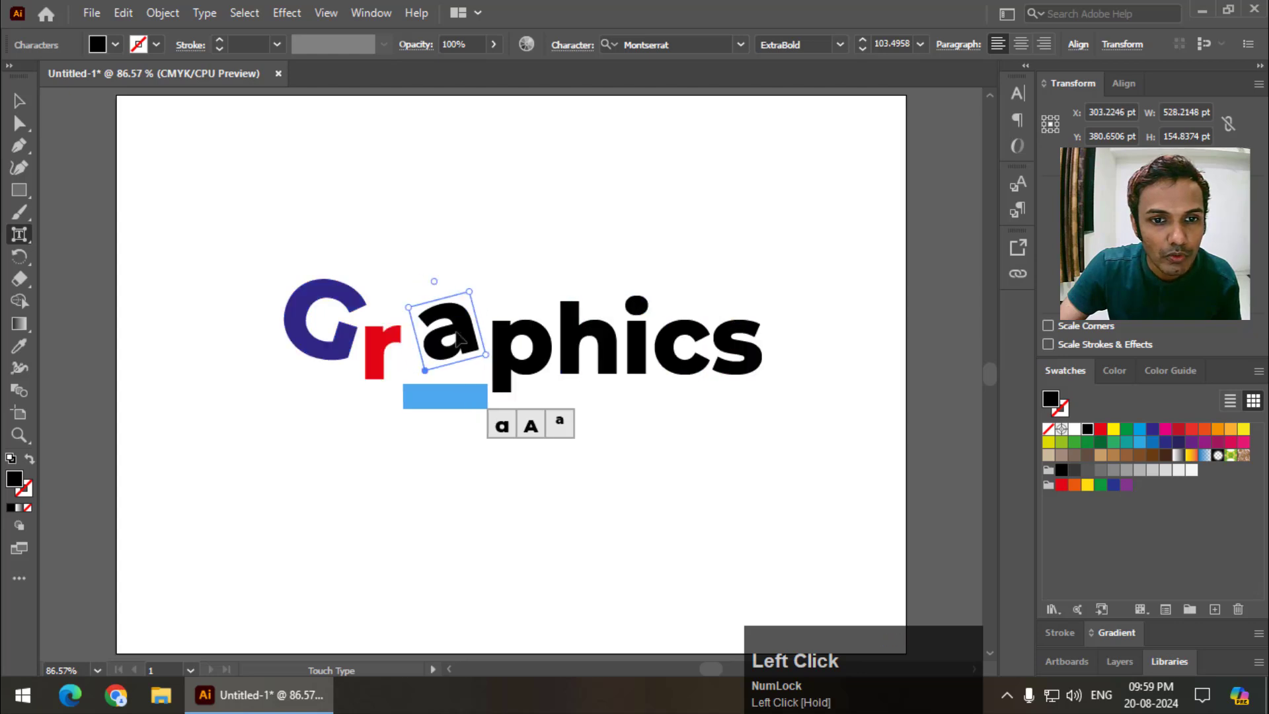
pyautogui.moveTo(454, 336); pyautogui.dragTo(442, 336)
pyautogui.moveTo(458, 291); pyautogui.dragTo(464, 271)
pyautogui.moveTo(463, 357); pyautogui.dragTo(453, 355)
pyautogui.click(1229, 429)
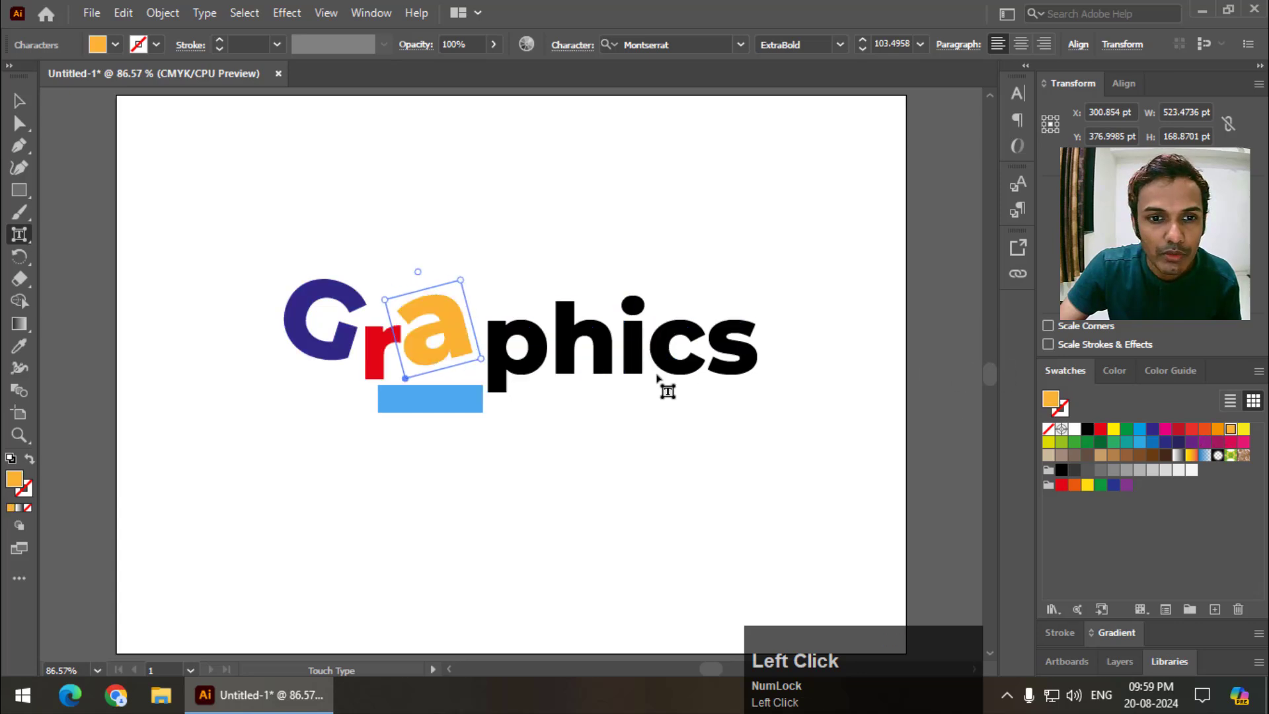
# Move the "p" closer to the "a", then tilt the "h" clockwise snugly beside the "p" and fill it green.
pyautogui.moveTo(543, 352); pyautogui.dragTo(537, 355)
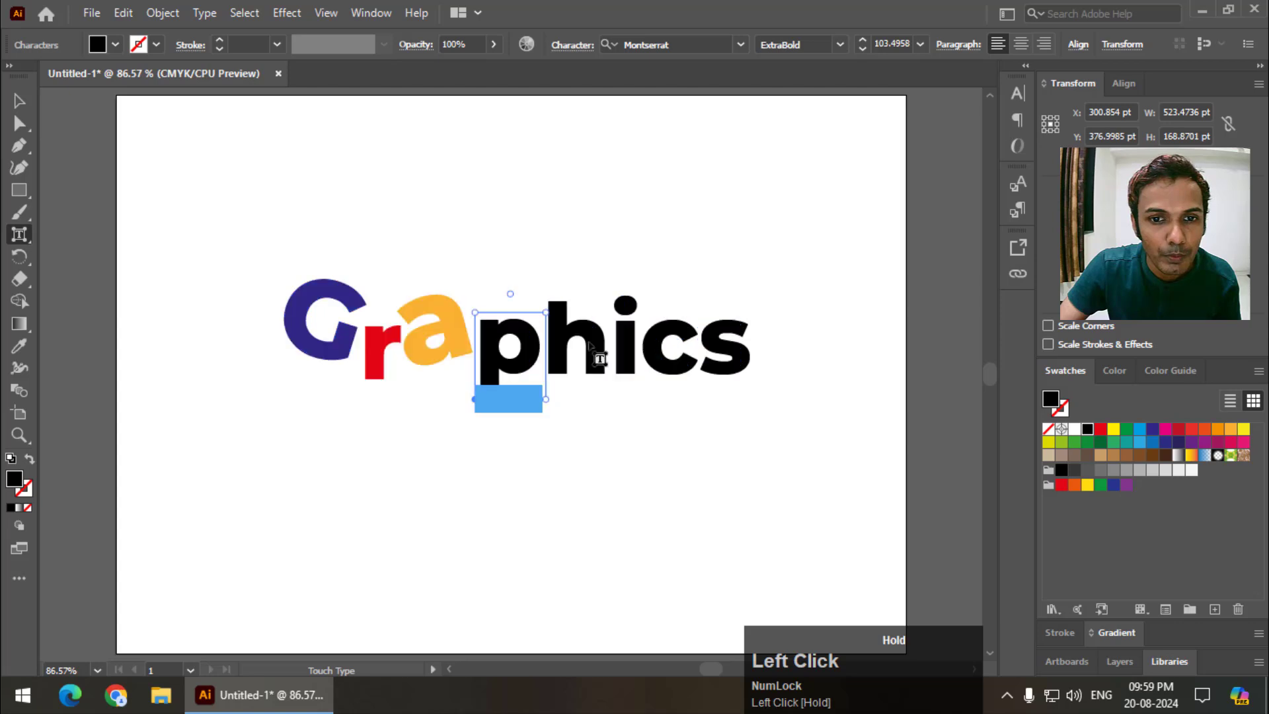
pyautogui.click(603, 329)
pyautogui.moveTo(580, 276); pyautogui.dragTo(598, 286)
pyautogui.moveTo(596, 340); pyautogui.dragTo(582, 360)
pyautogui.click(1127, 430)
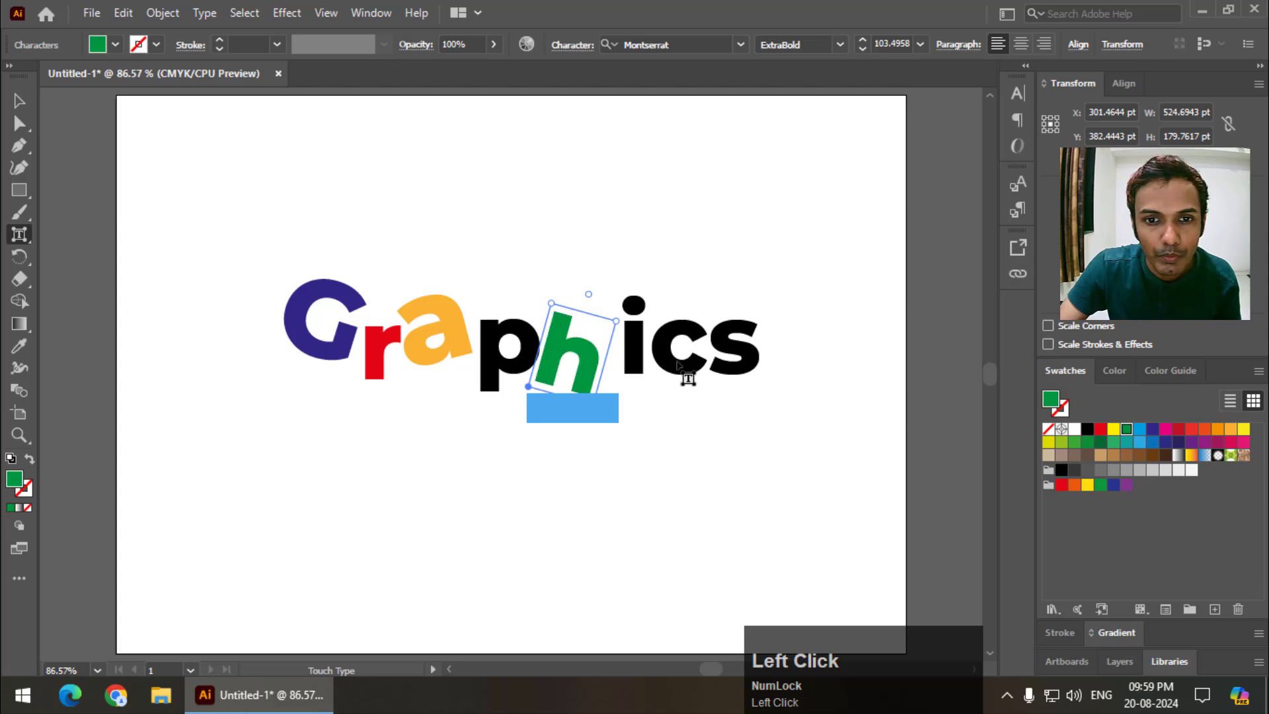
# Tilt the letter "i" counterclockwise, place it close to the "h" and fill it dark red.
pyautogui.click(639, 350)
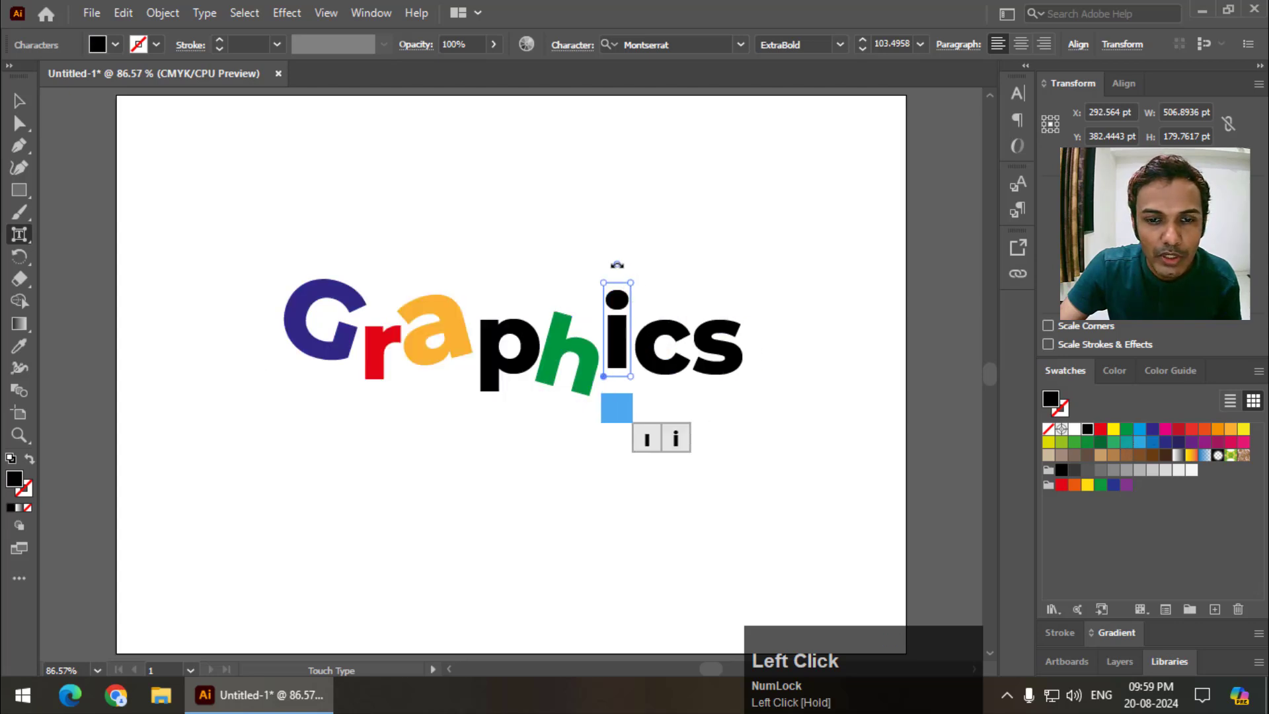
pyautogui.moveTo(621, 264)
pyautogui.mouseDown()
pyautogui.moveTo(586, 262)
pyautogui.moveTo(651, 282)
pyautogui.moveTo(614, 287)
pyautogui.moveTo(625, 281)
pyautogui.mouseUp()
pyautogui.moveTo(626, 342); pyautogui.dragTo(606, 340)
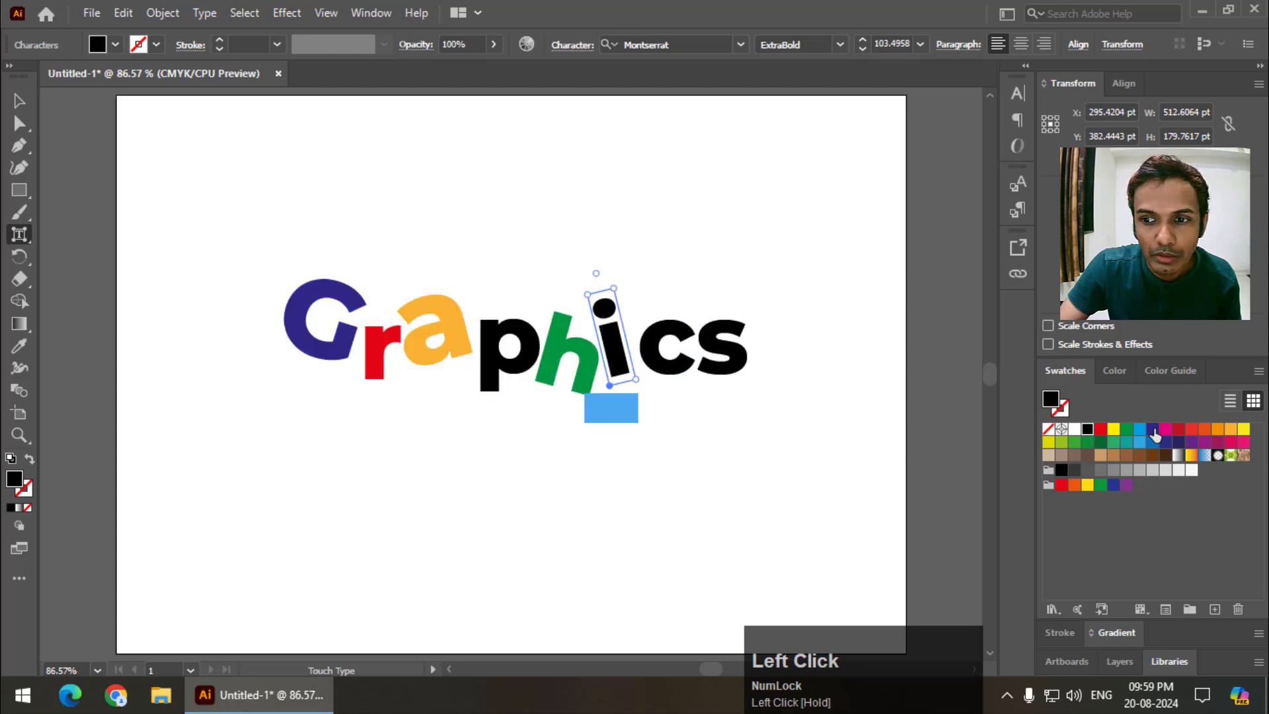
pyautogui.click(1177, 431)
# Set the letter "p" to Dancing Script SemiBold, enlarge it and raise it between the "a" and "h".
pyautogui.click(529, 371)
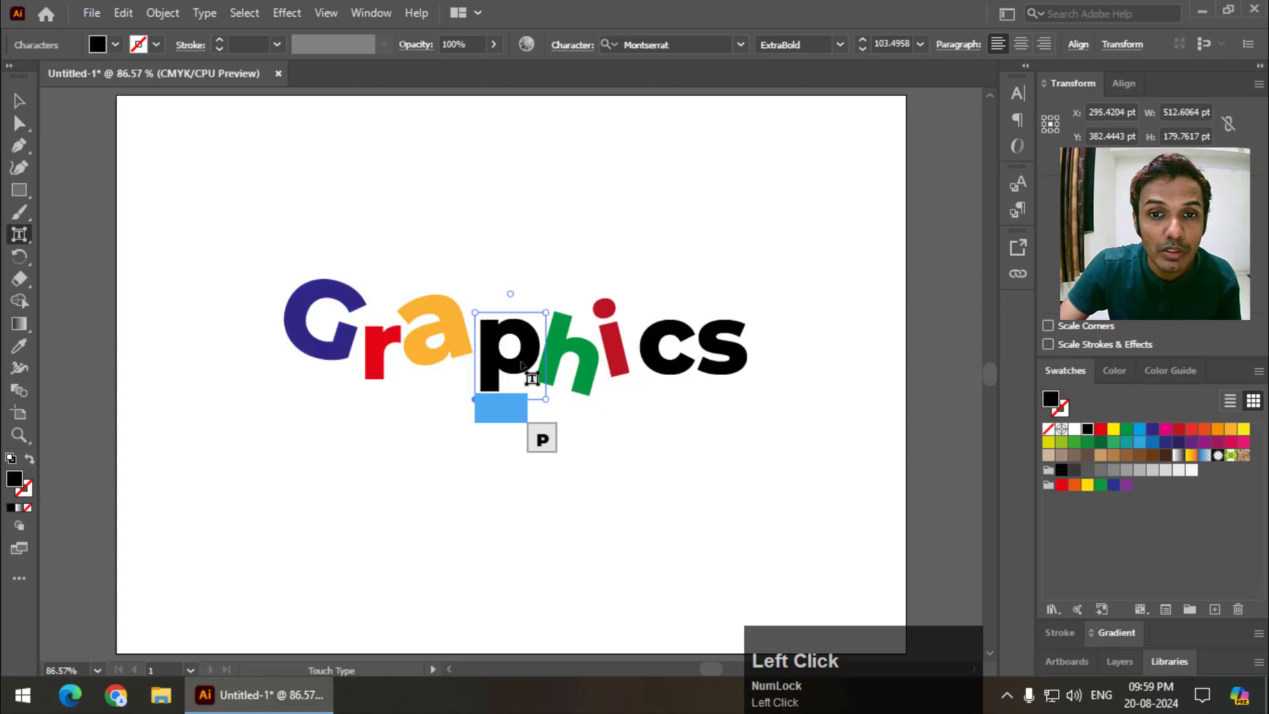
pyautogui.click(738, 48)
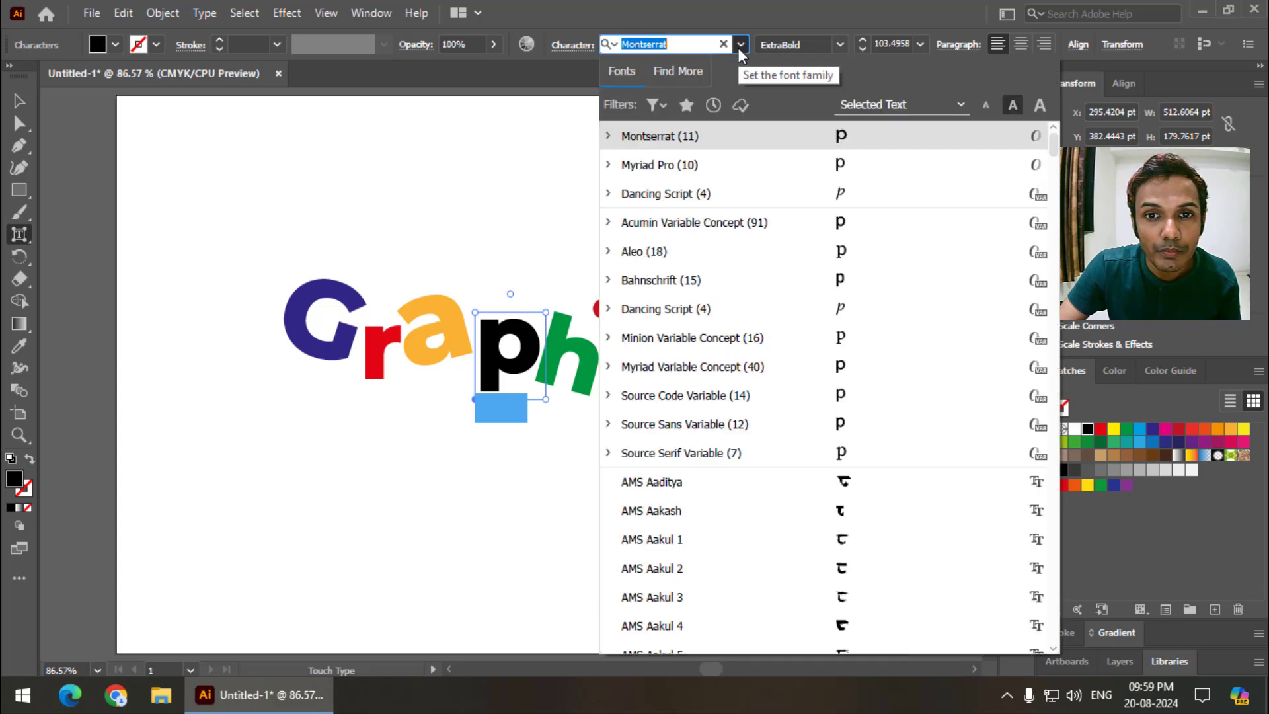
pyautogui.click(608, 195)
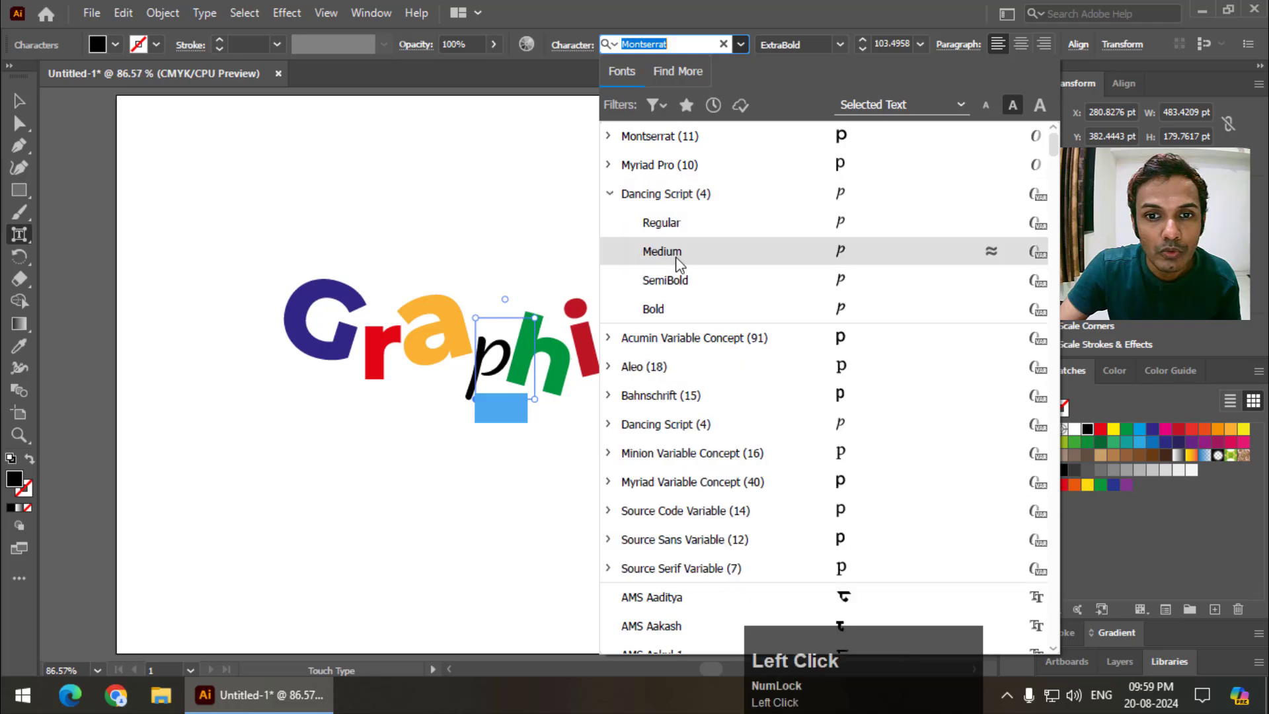
pyautogui.click(672, 282)
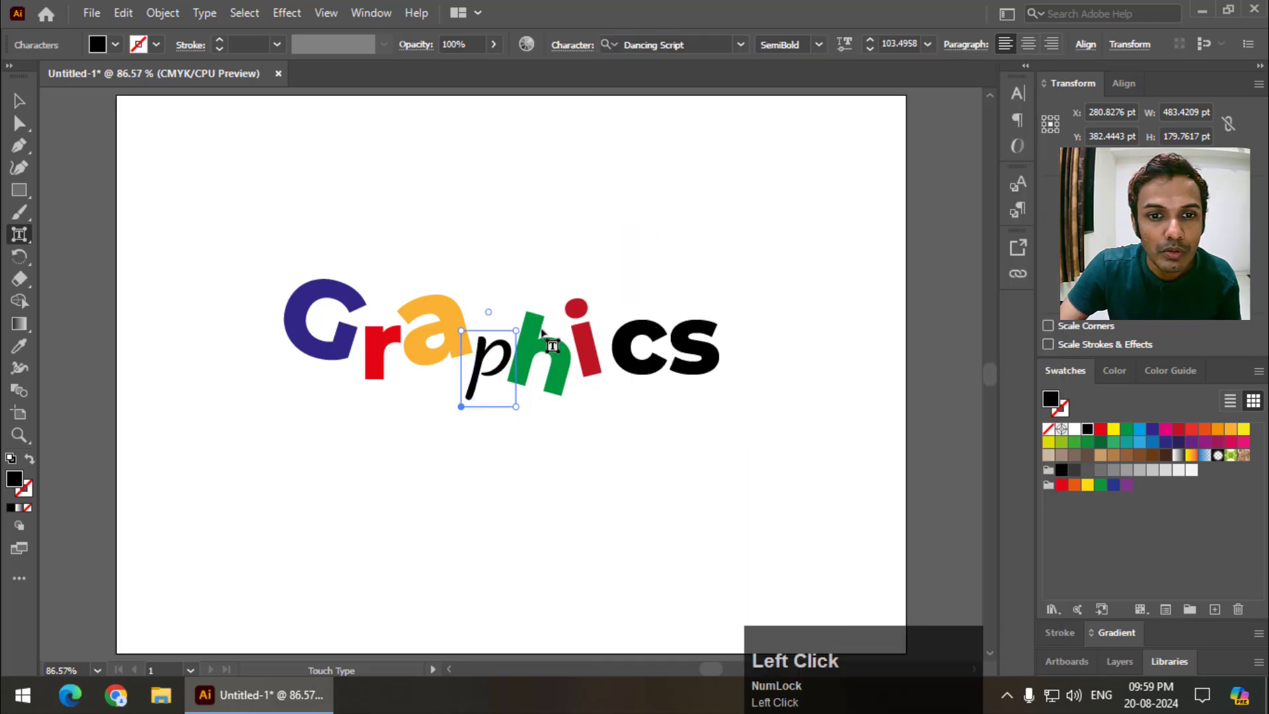
pyautogui.moveTo(517, 327); pyautogui.dragTo(556, 275)
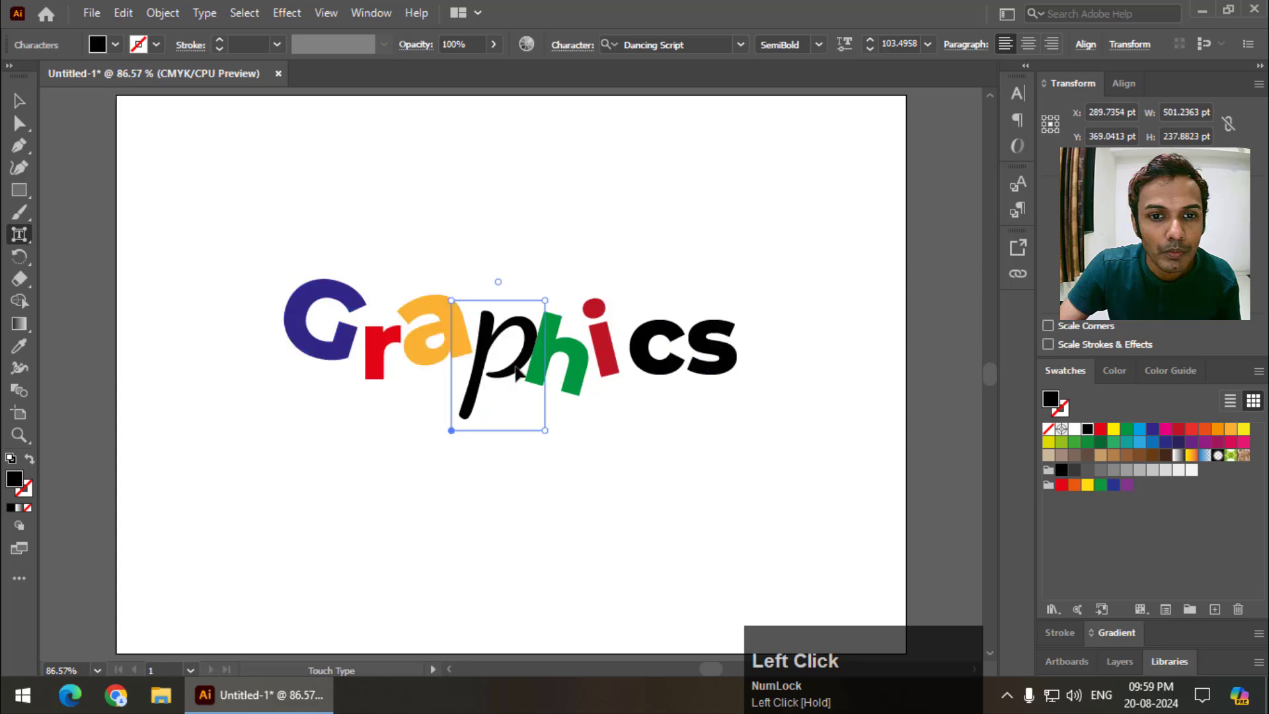
pyautogui.moveTo(520, 370); pyautogui.dragTo(524, 357)
# Raise the letter "c" beside the "i", tilt it slightly clockwise and fill it light blue.
pyautogui.click(571, 351)
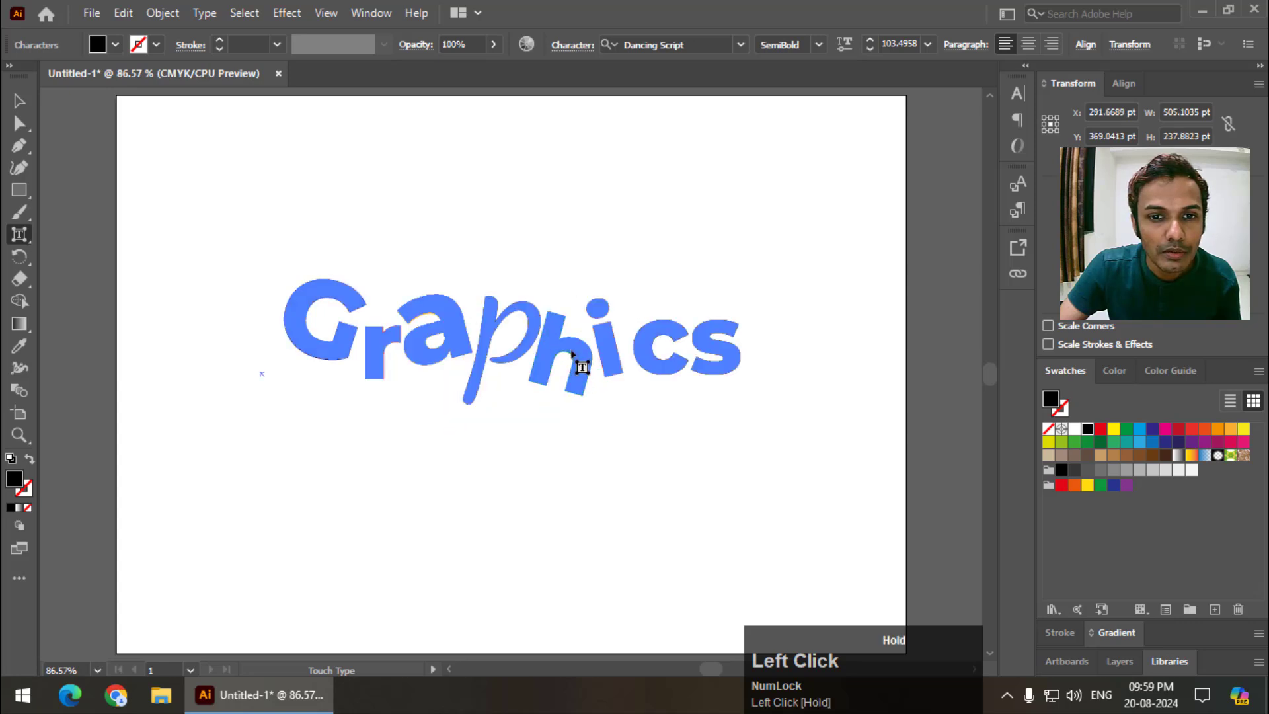
pyautogui.click(605, 351)
pyautogui.click(647, 355)
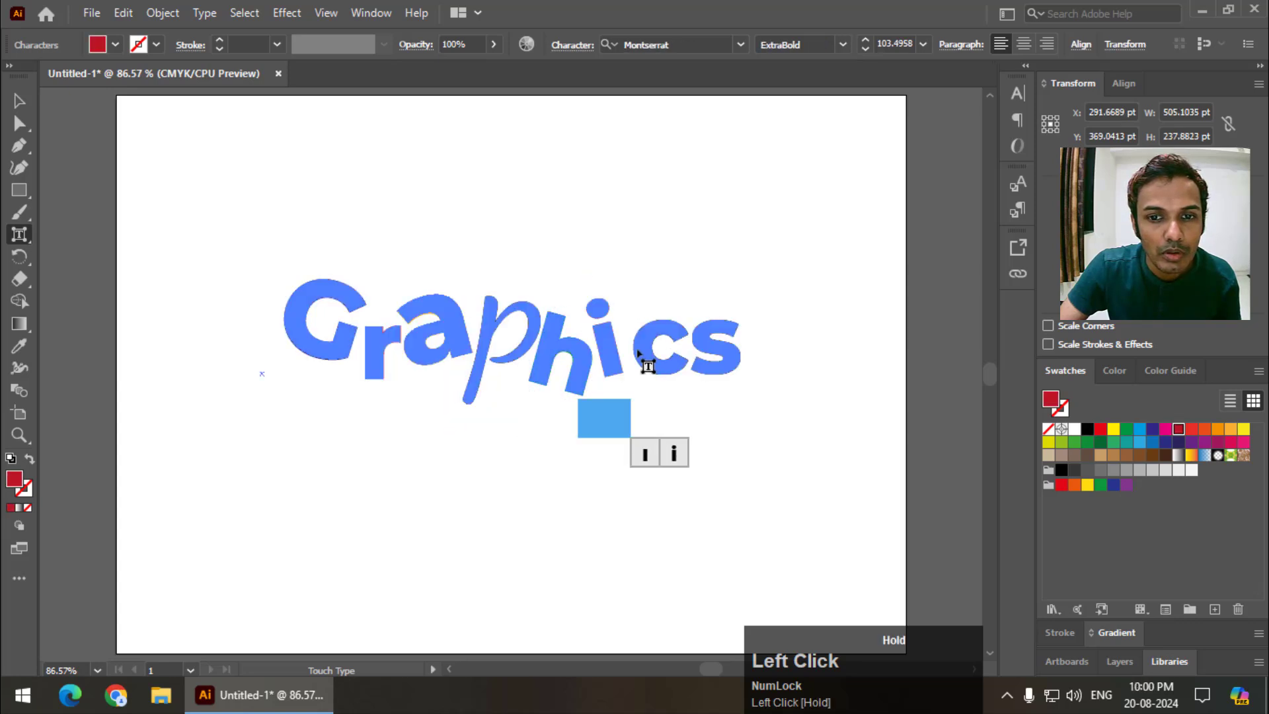
pyautogui.moveTo(645, 348); pyautogui.dragTo(670, 328)
pyautogui.moveTo(656, 287); pyautogui.dragTo(665, 286)
pyautogui.moveTo(669, 324); pyautogui.dragTo(669, 328)
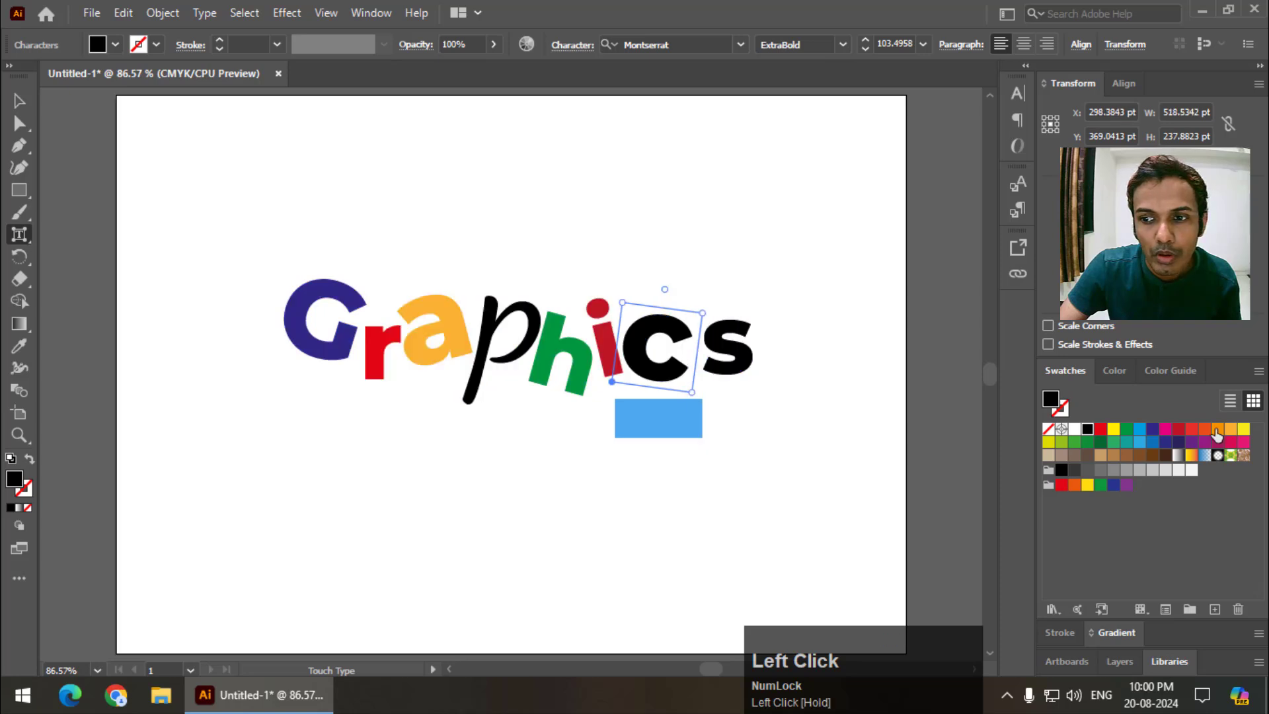
pyautogui.click(1139, 429)
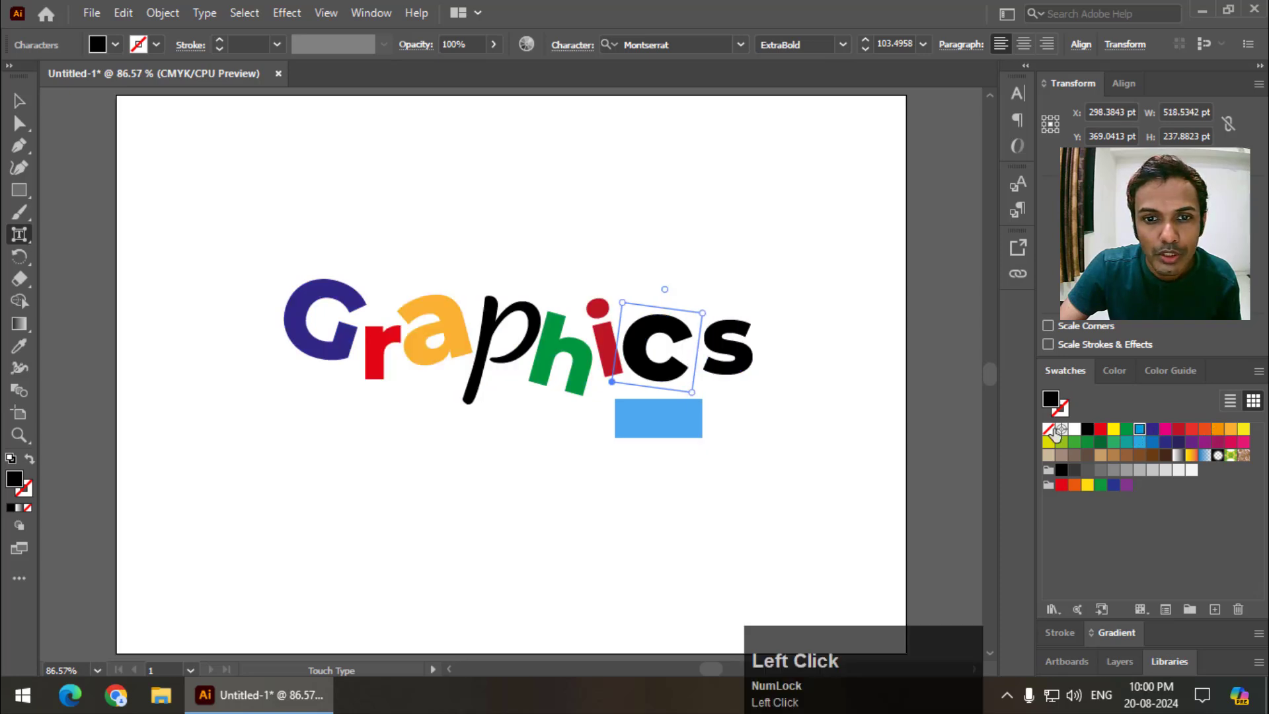
# Enlarge the final letter "s" and position it close against the "c".
pyautogui.click(733, 333)
pyautogui.moveTo(757, 317); pyautogui.dragTo(781, 289)
pyautogui.moveTo(767, 340)
pyautogui.mouseDown()
pyautogui.moveTo(756, 354)
pyautogui.moveTo(760, 333)
pyautogui.mouseUp()
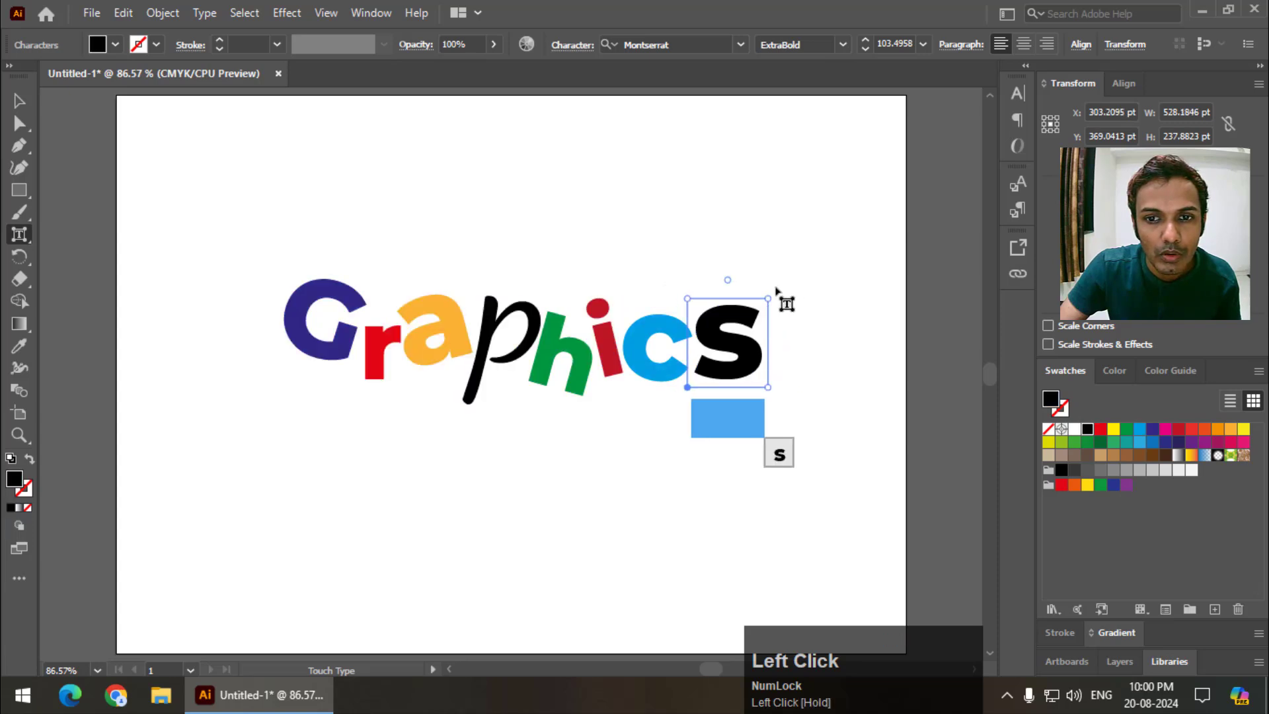
pyautogui.click(776, 301)
pyautogui.click(739, 323)
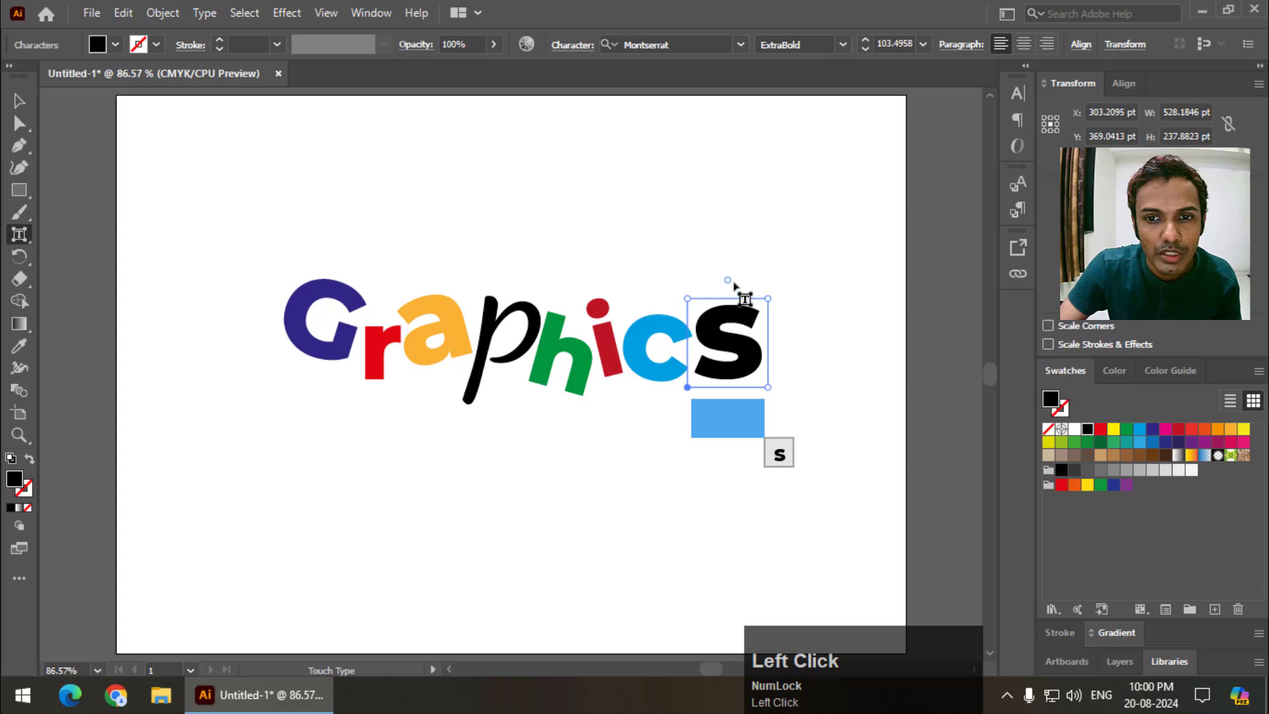
# Tilt the "s" slightly counterclockwise, fine-tune its size and position beside the "c" and fill it purple.
pyautogui.moveTo(731, 280); pyautogui.dragTo(721, 277)
pyautogui.moveTo(745, 340); pyautogui.dragTo(738, 347)
pyautogui.moveTo(768, 303); pyautogui.dragTo(770, 297)
pyautogui.moveTo(739, 355); pyautogui.dragTo(734, 353)
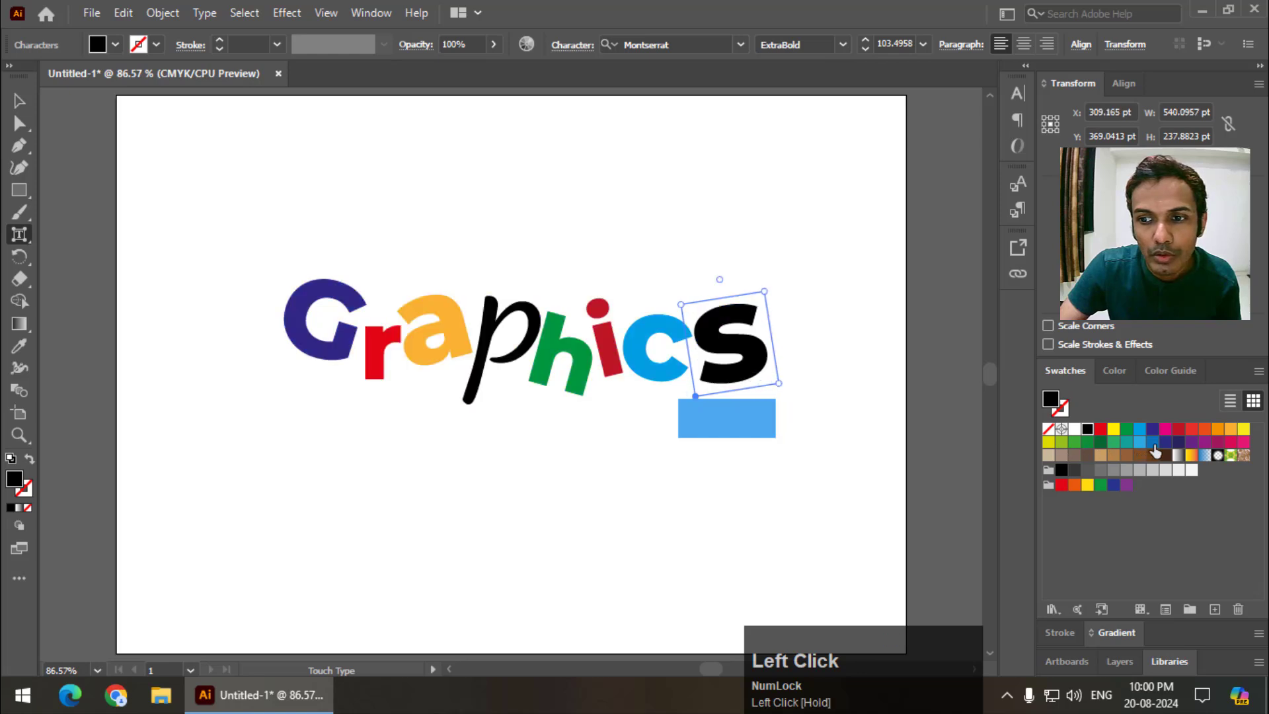
pyautogui.click(1204, 442)
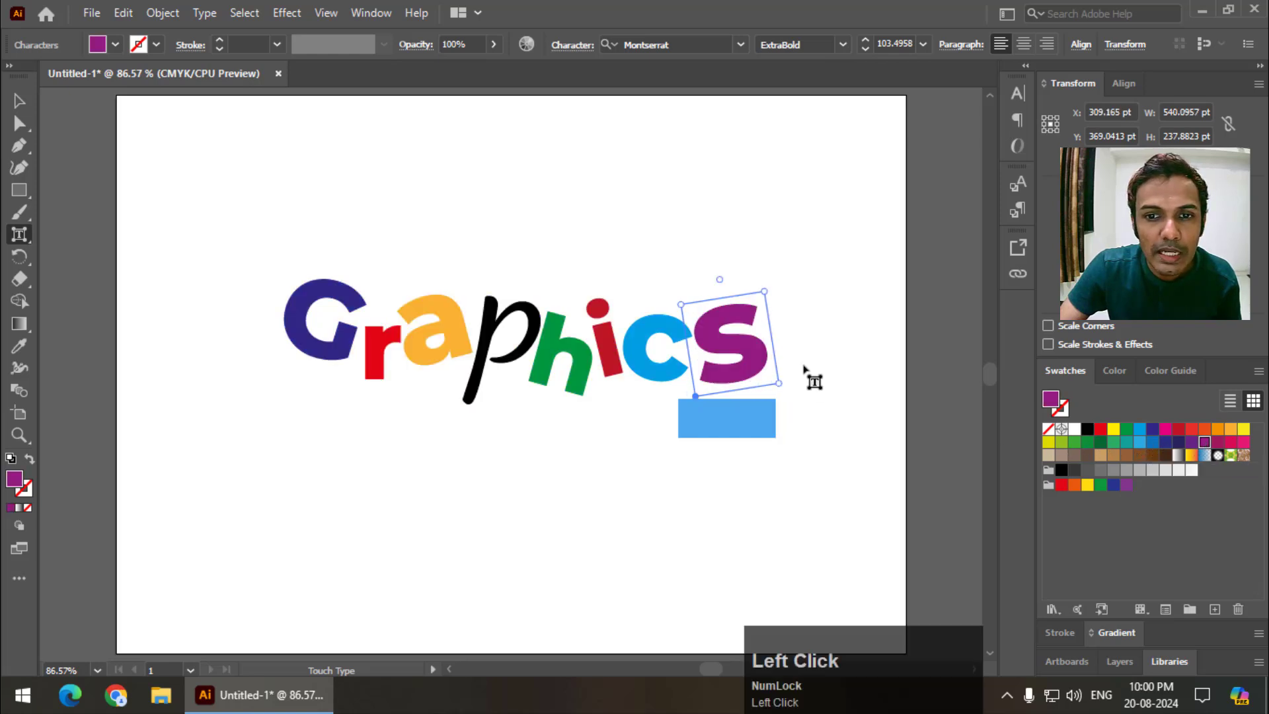
pyautogui.moveTo(746, 350); pyautogui.dragTo(745, 345)
pyautogui.click(805, 312)
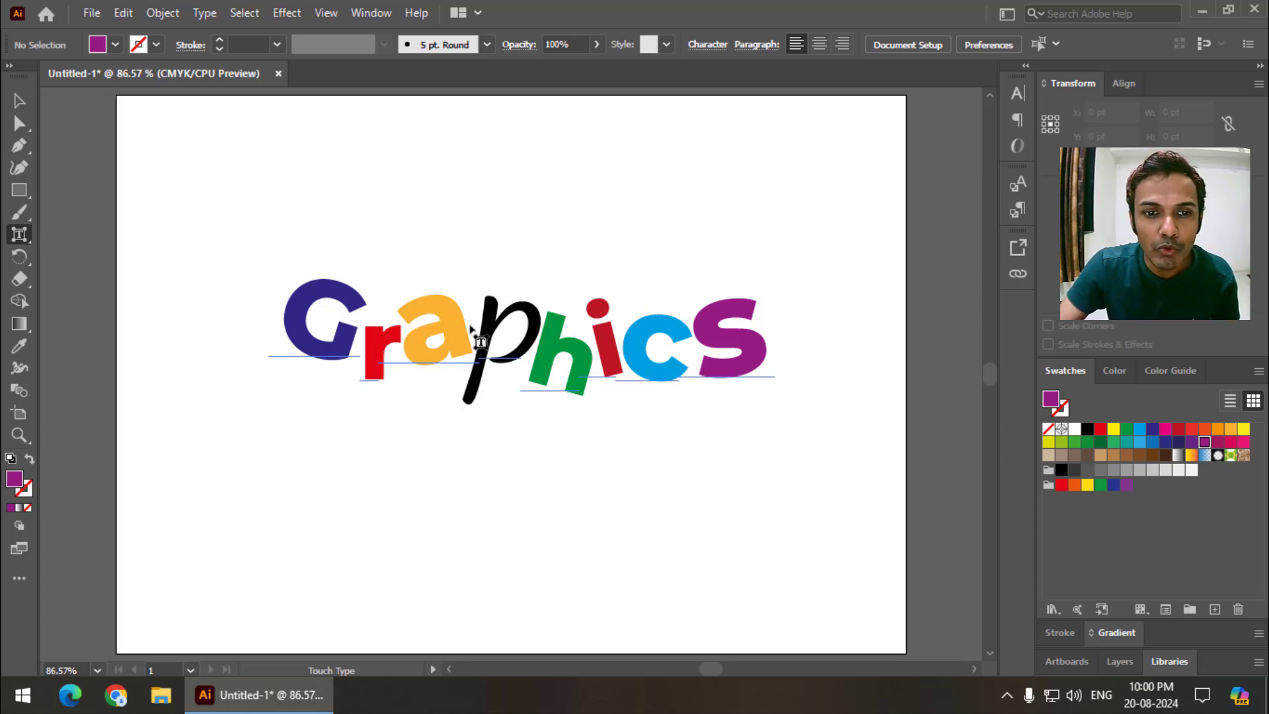
pyautogui.rightClick(19, 234)
pyautogui.click(113, 302)
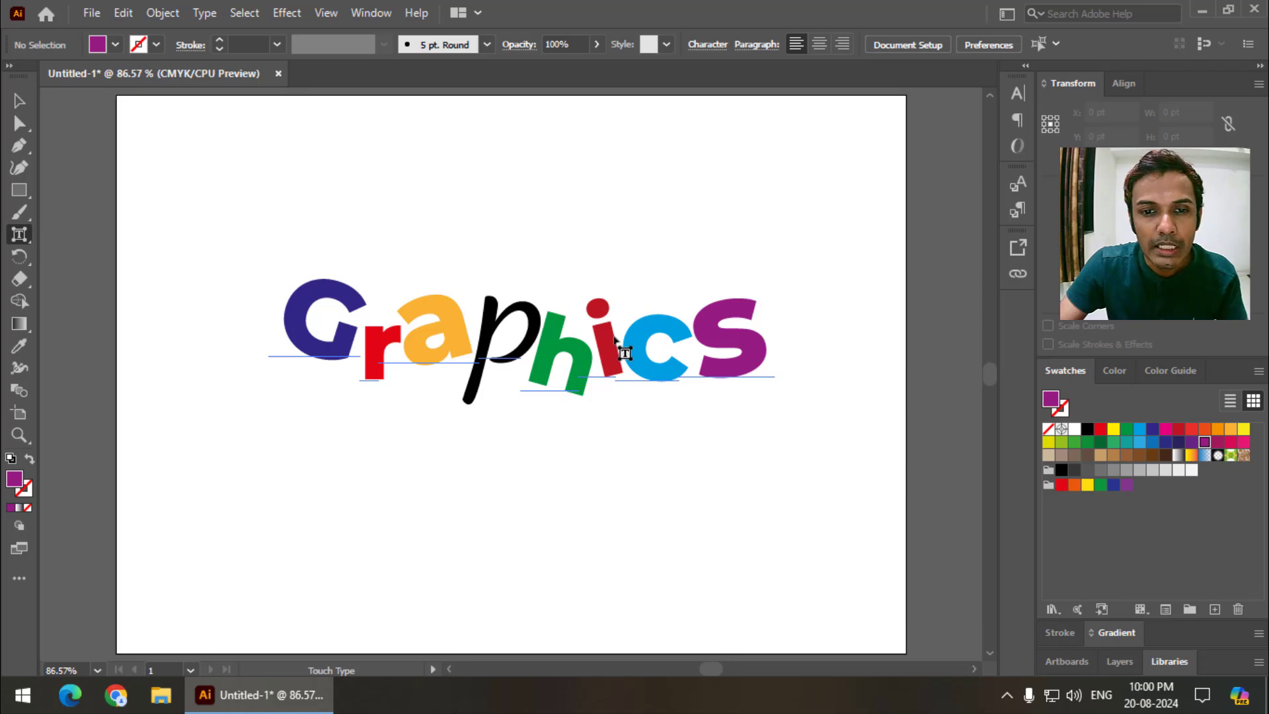
pyautogui.rightClick(19, 234)
pyautogui.click(20, 240)
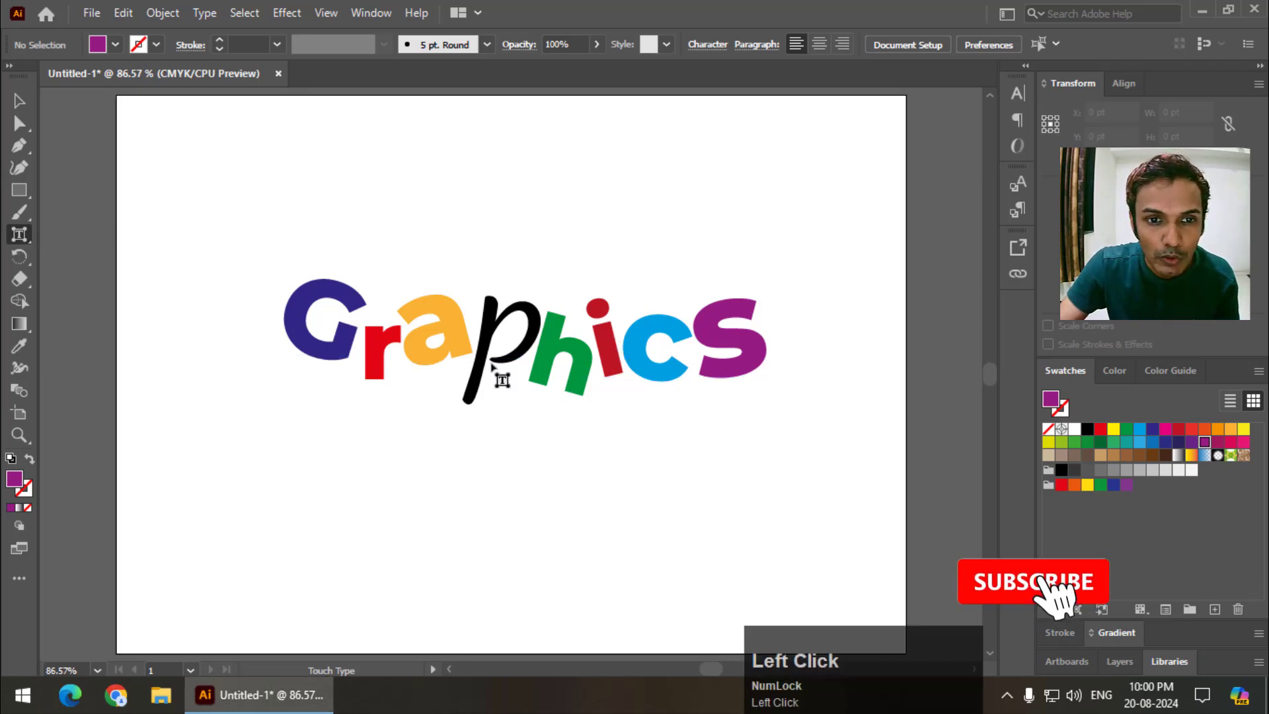